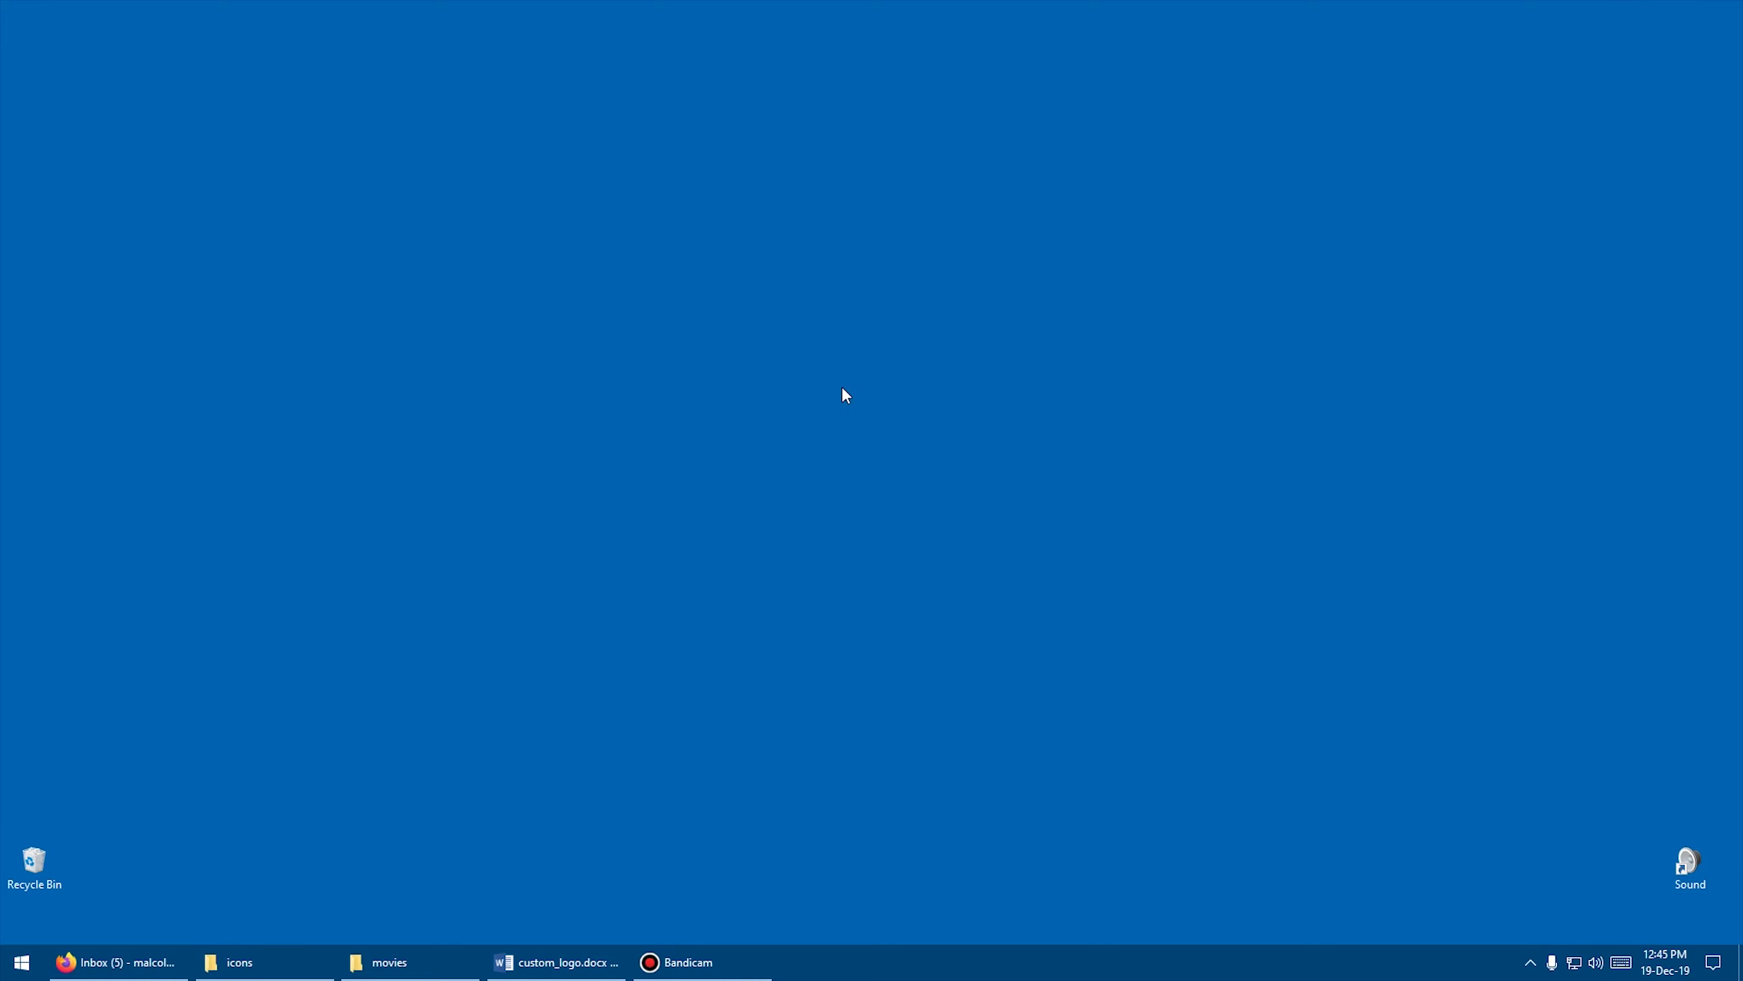
Open the Start menu to show the Maya 2019, 2018 and 2017 tiles.
key(super)
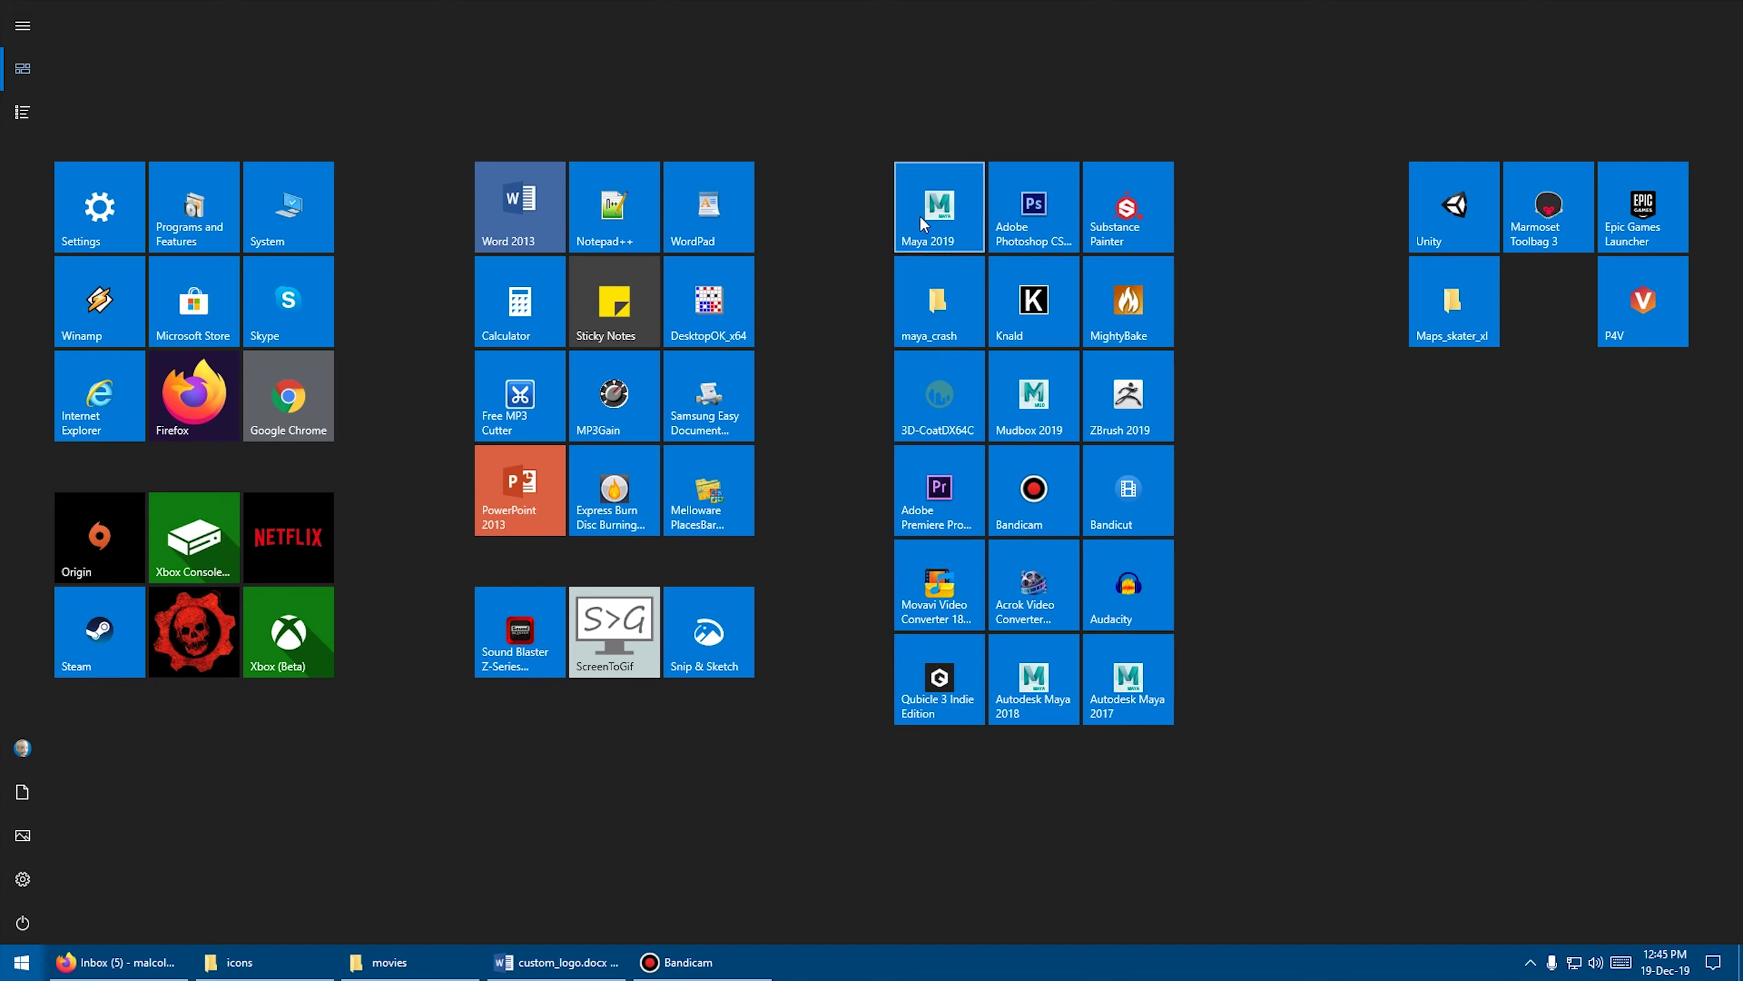
Launch Autodesk Maya 2017 into an untitled scene, then close it.
click(1132, 678)
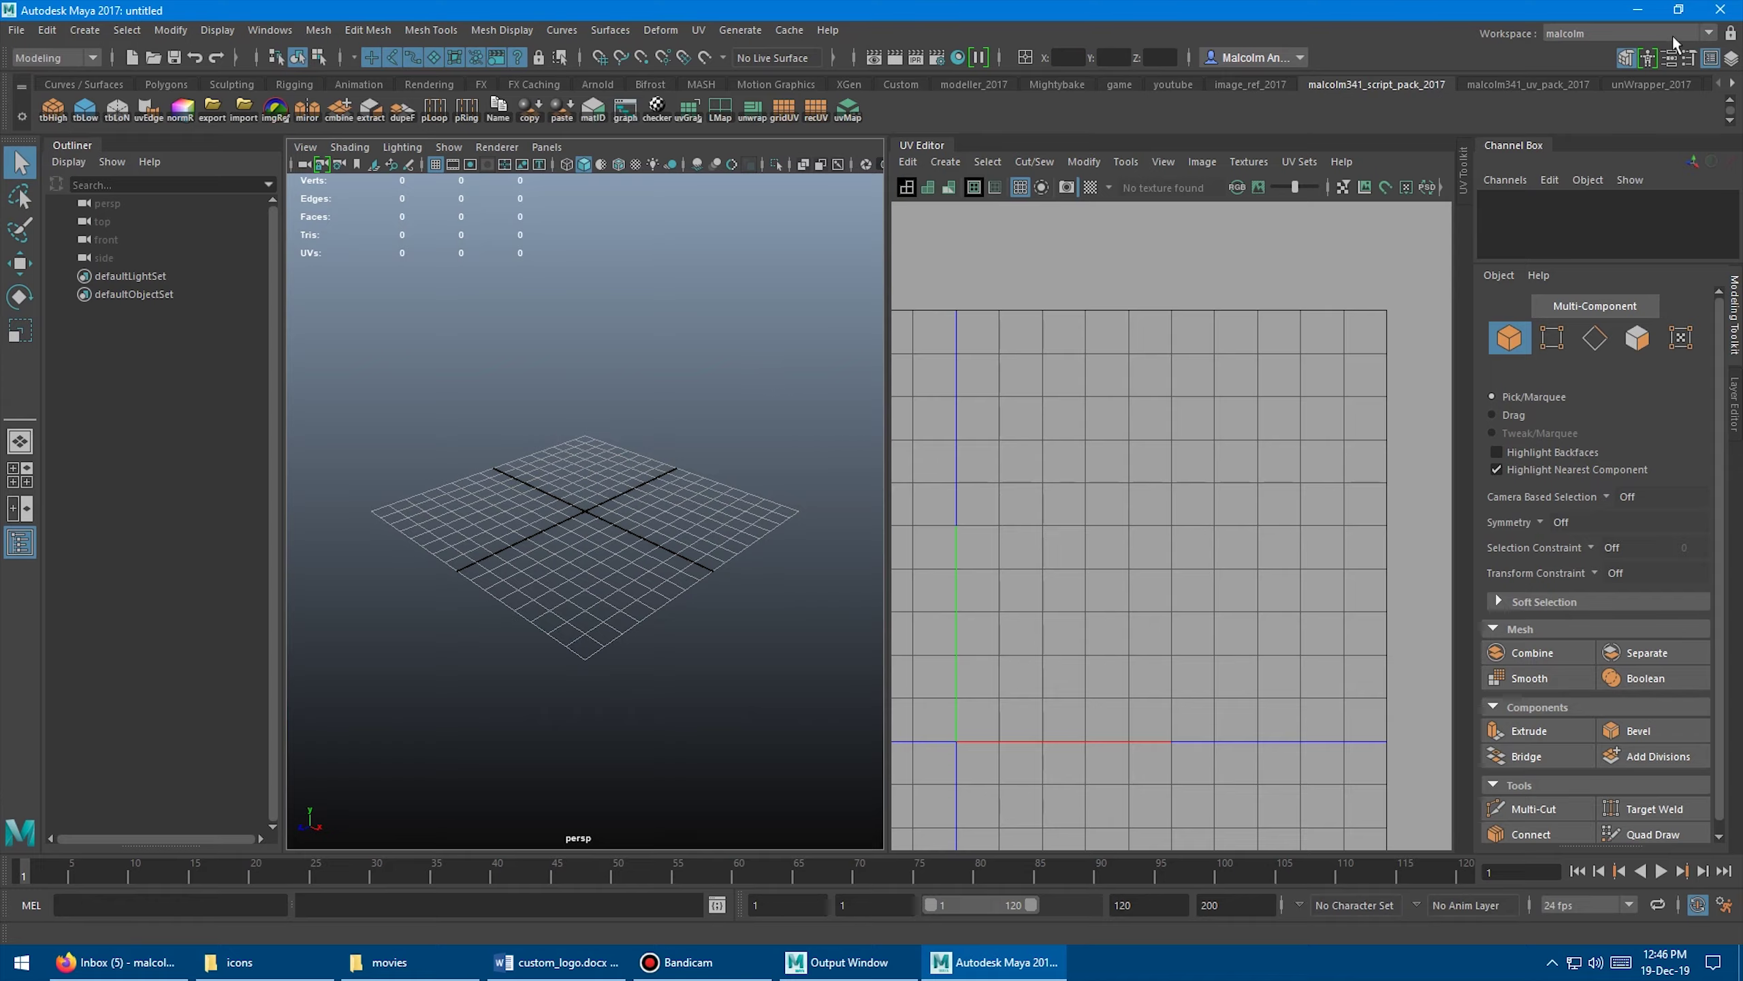
click(1721, 10)
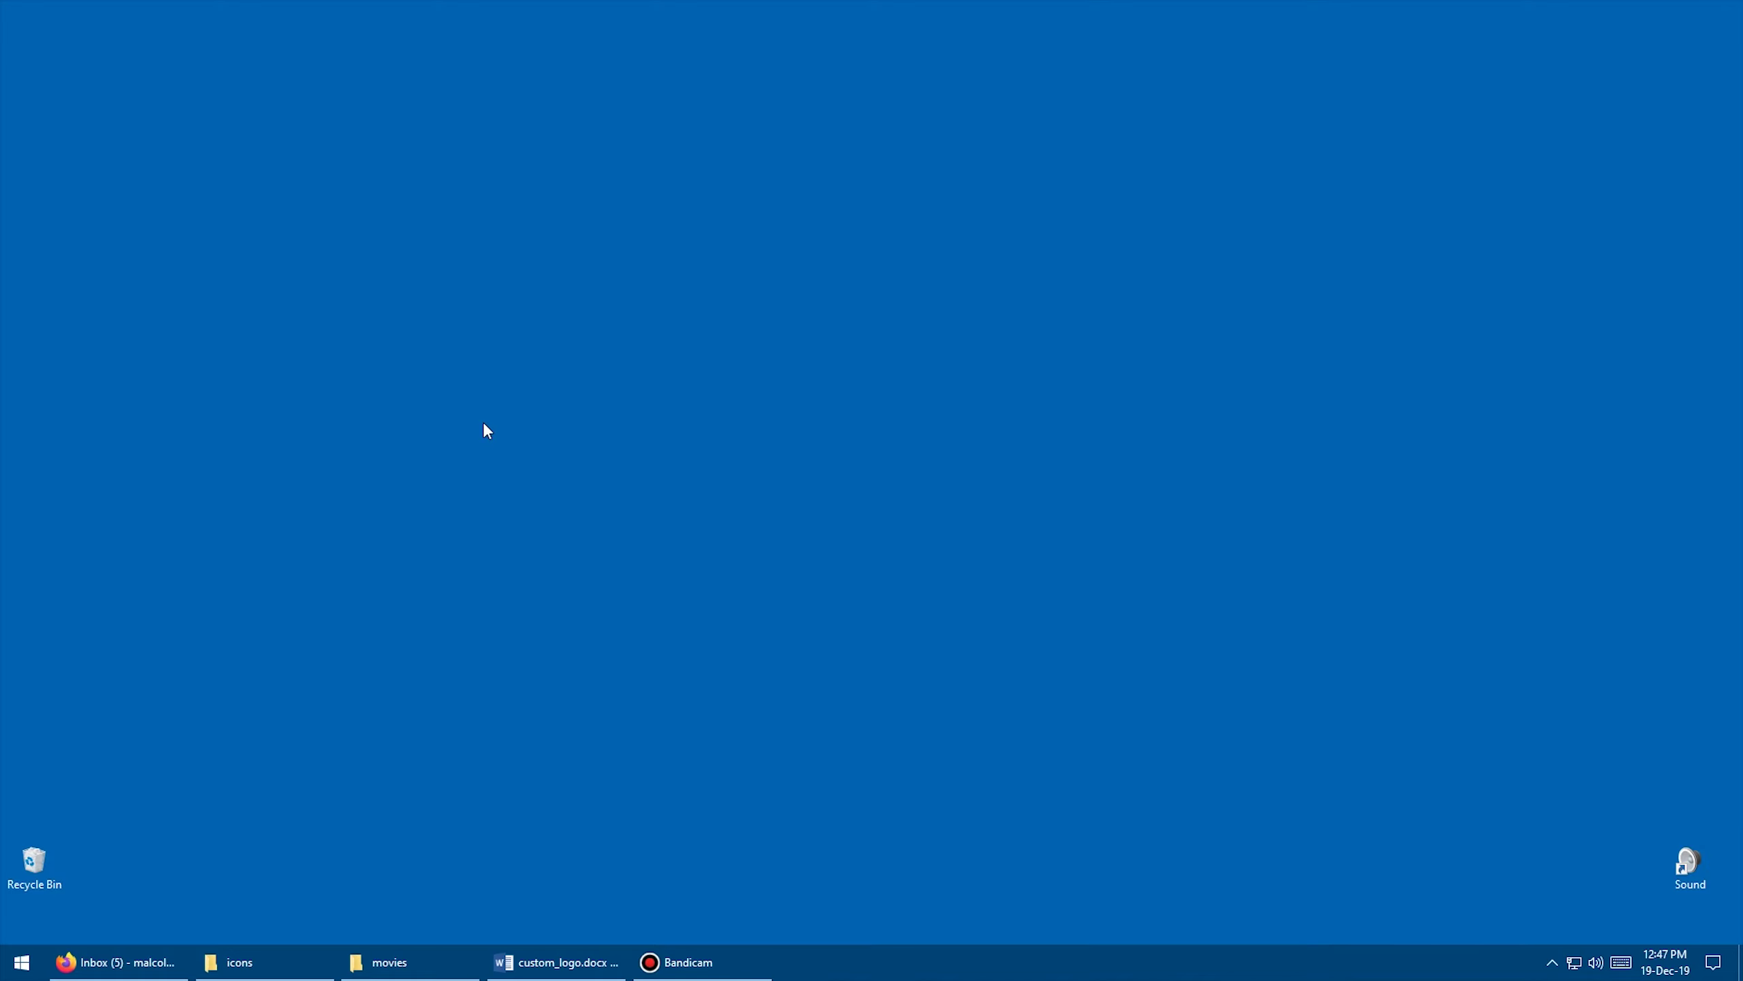
Search the Maya2017 icons folder for MayaStartup to list the three MayaStartupImage PNGs.
click(284, 962)
click(804, 190)
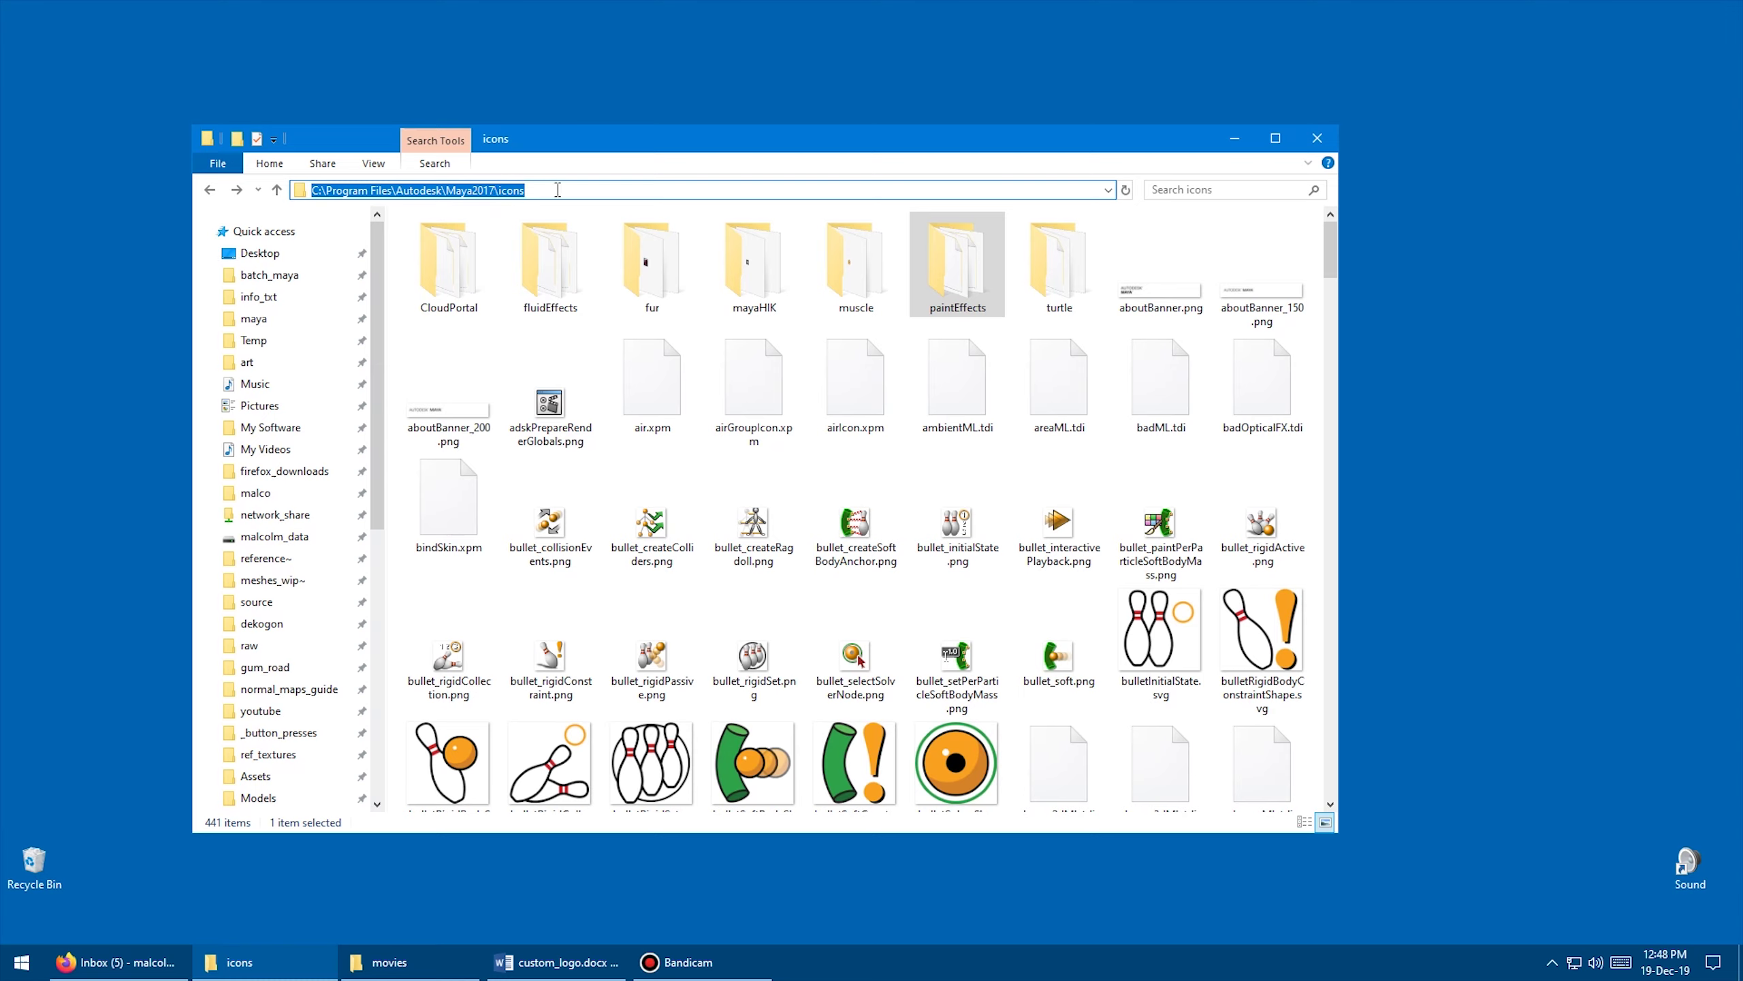
click(1182, 191)
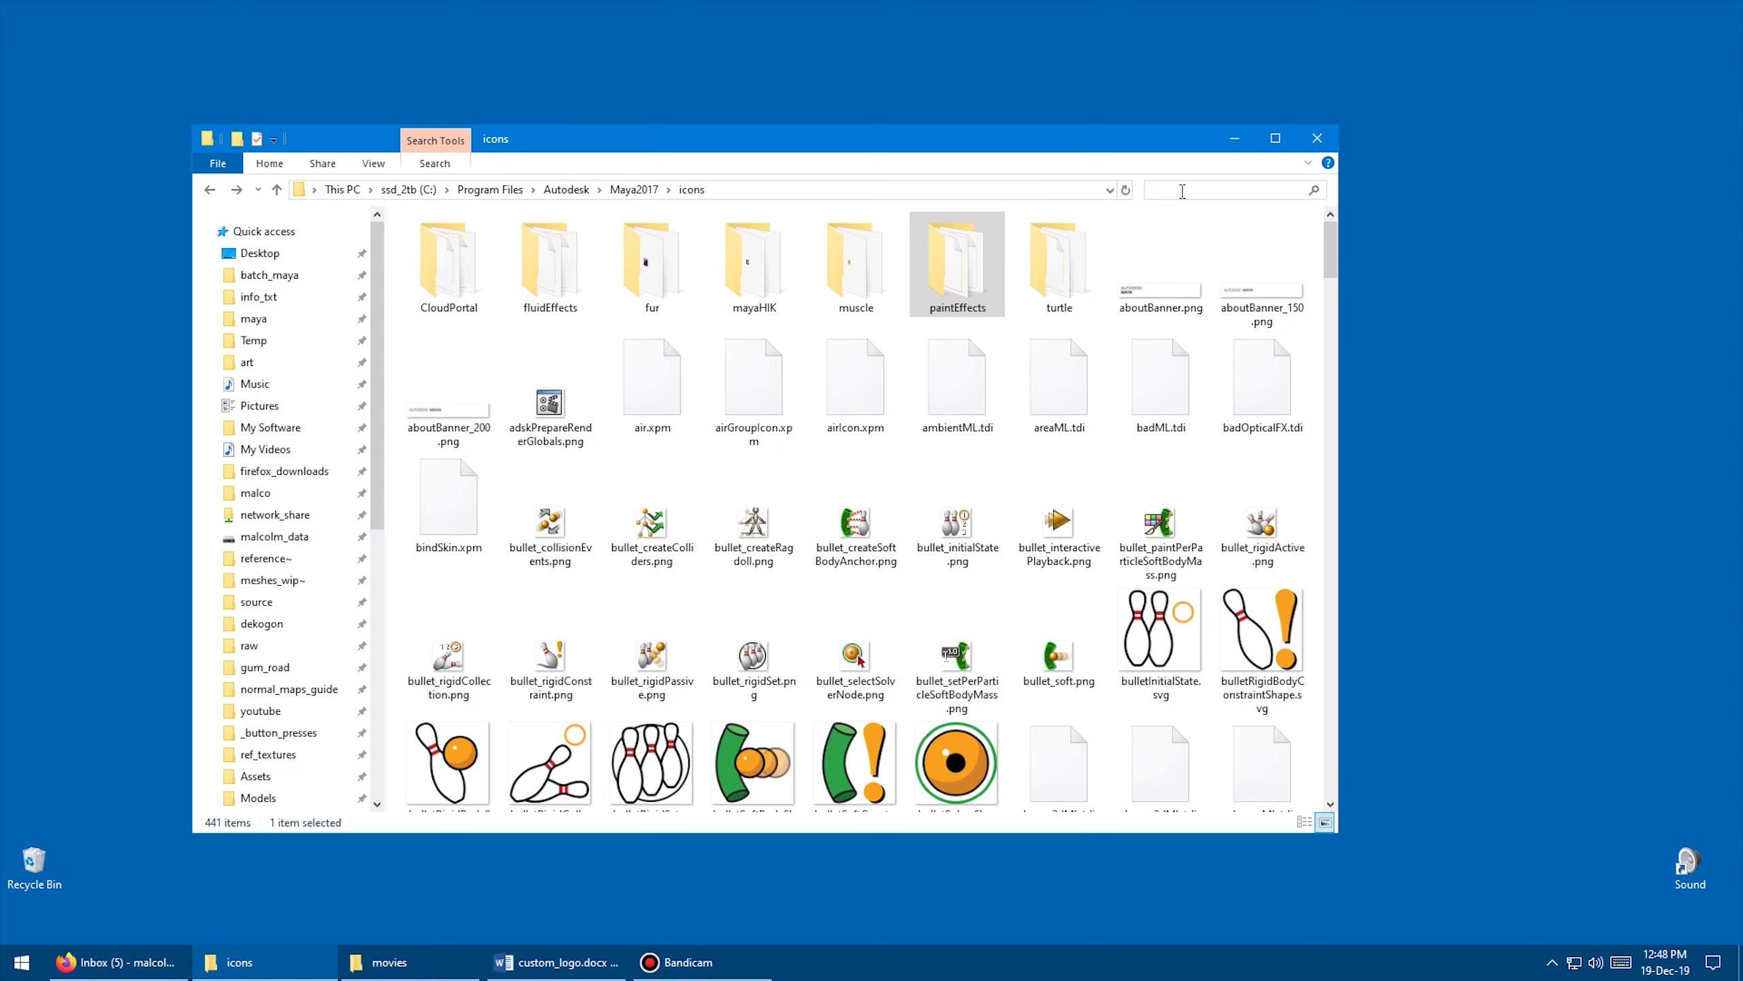
text(Maya)
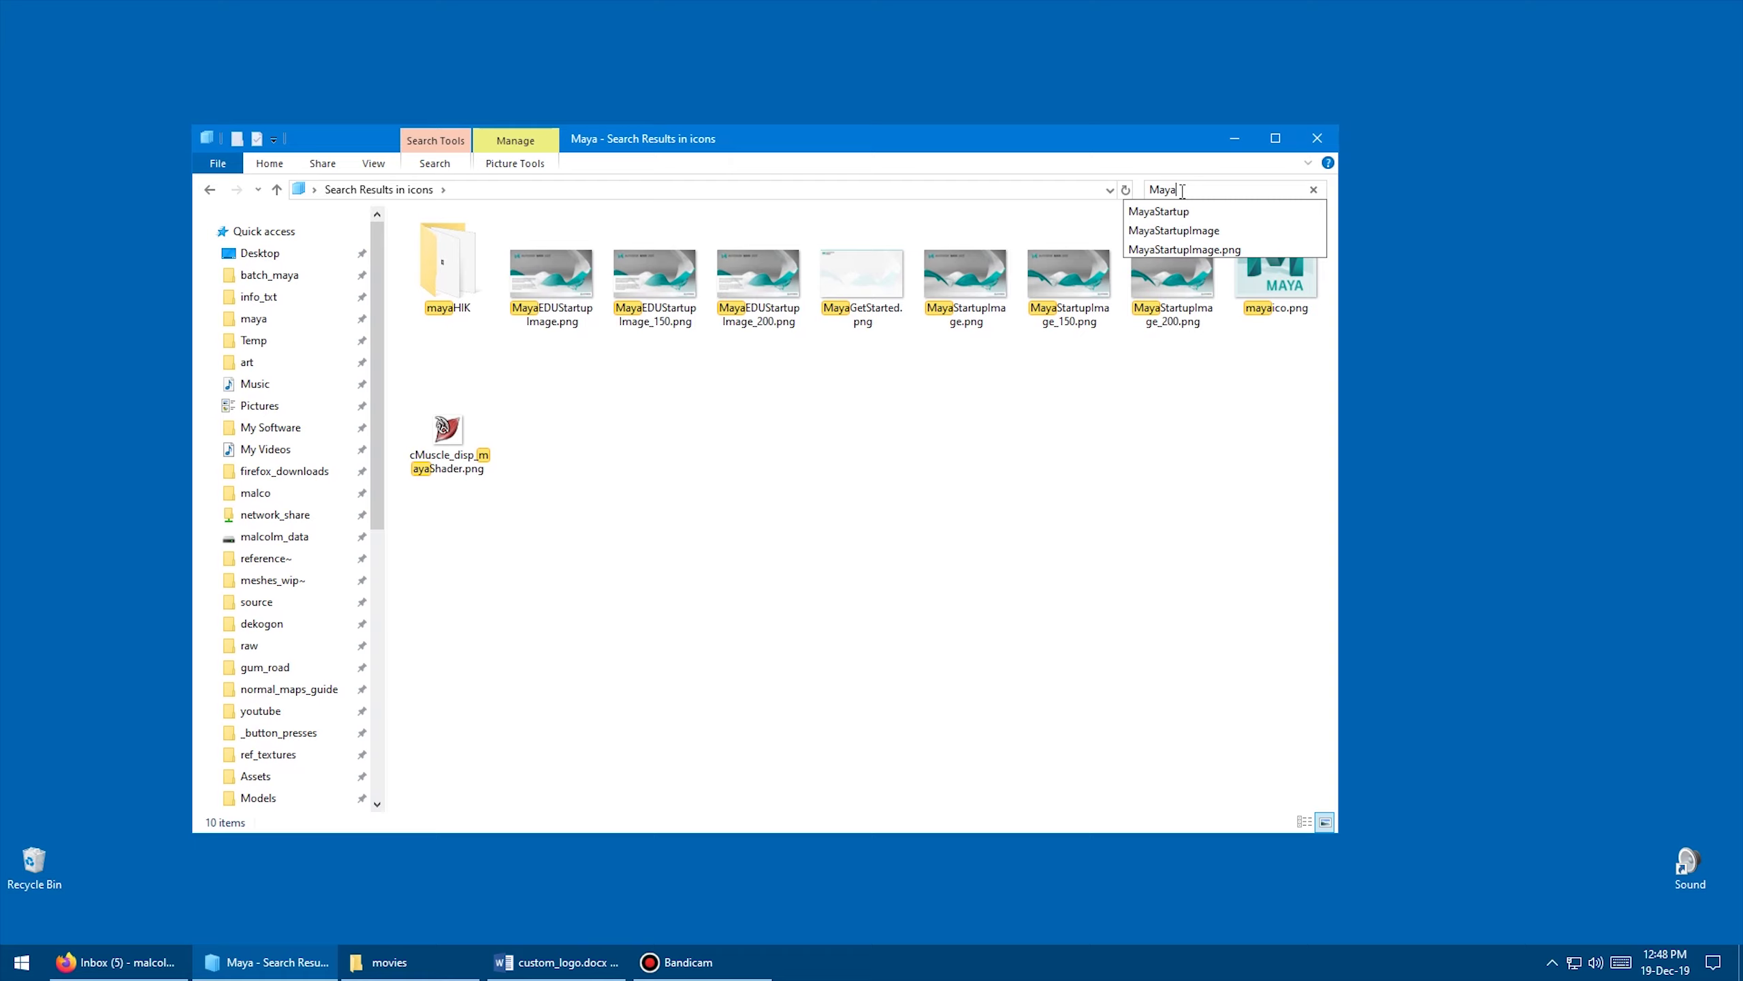
key(Down)
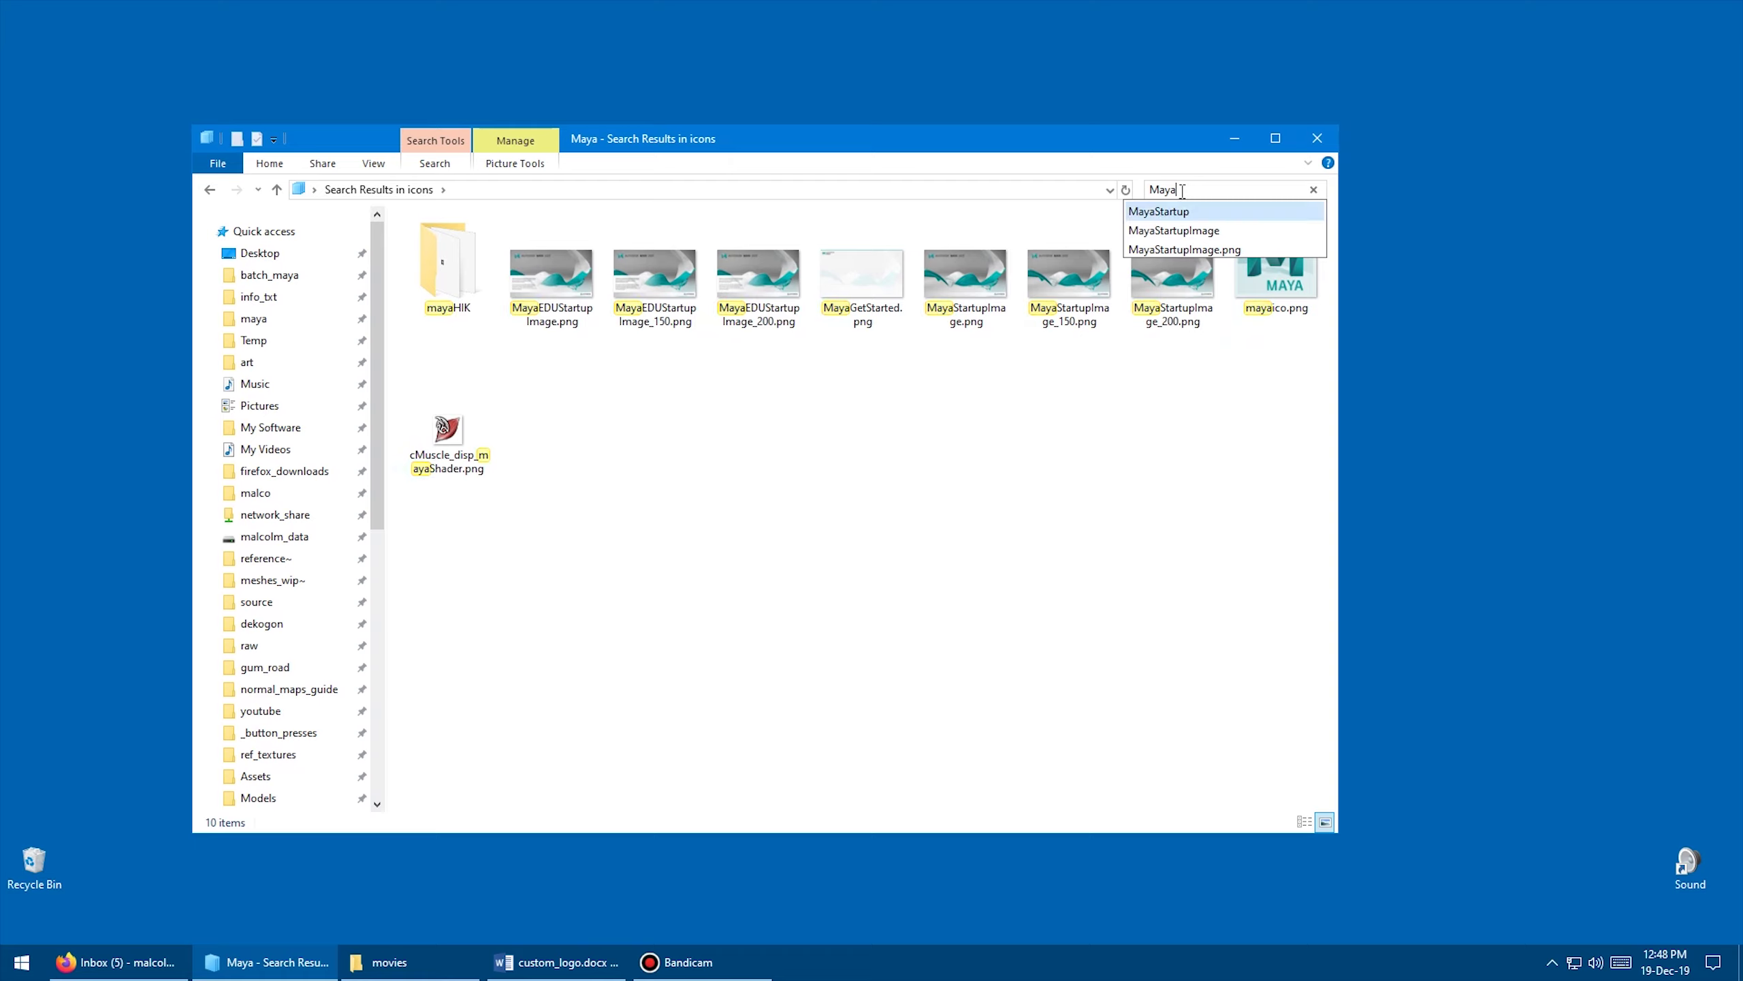
key(Return)
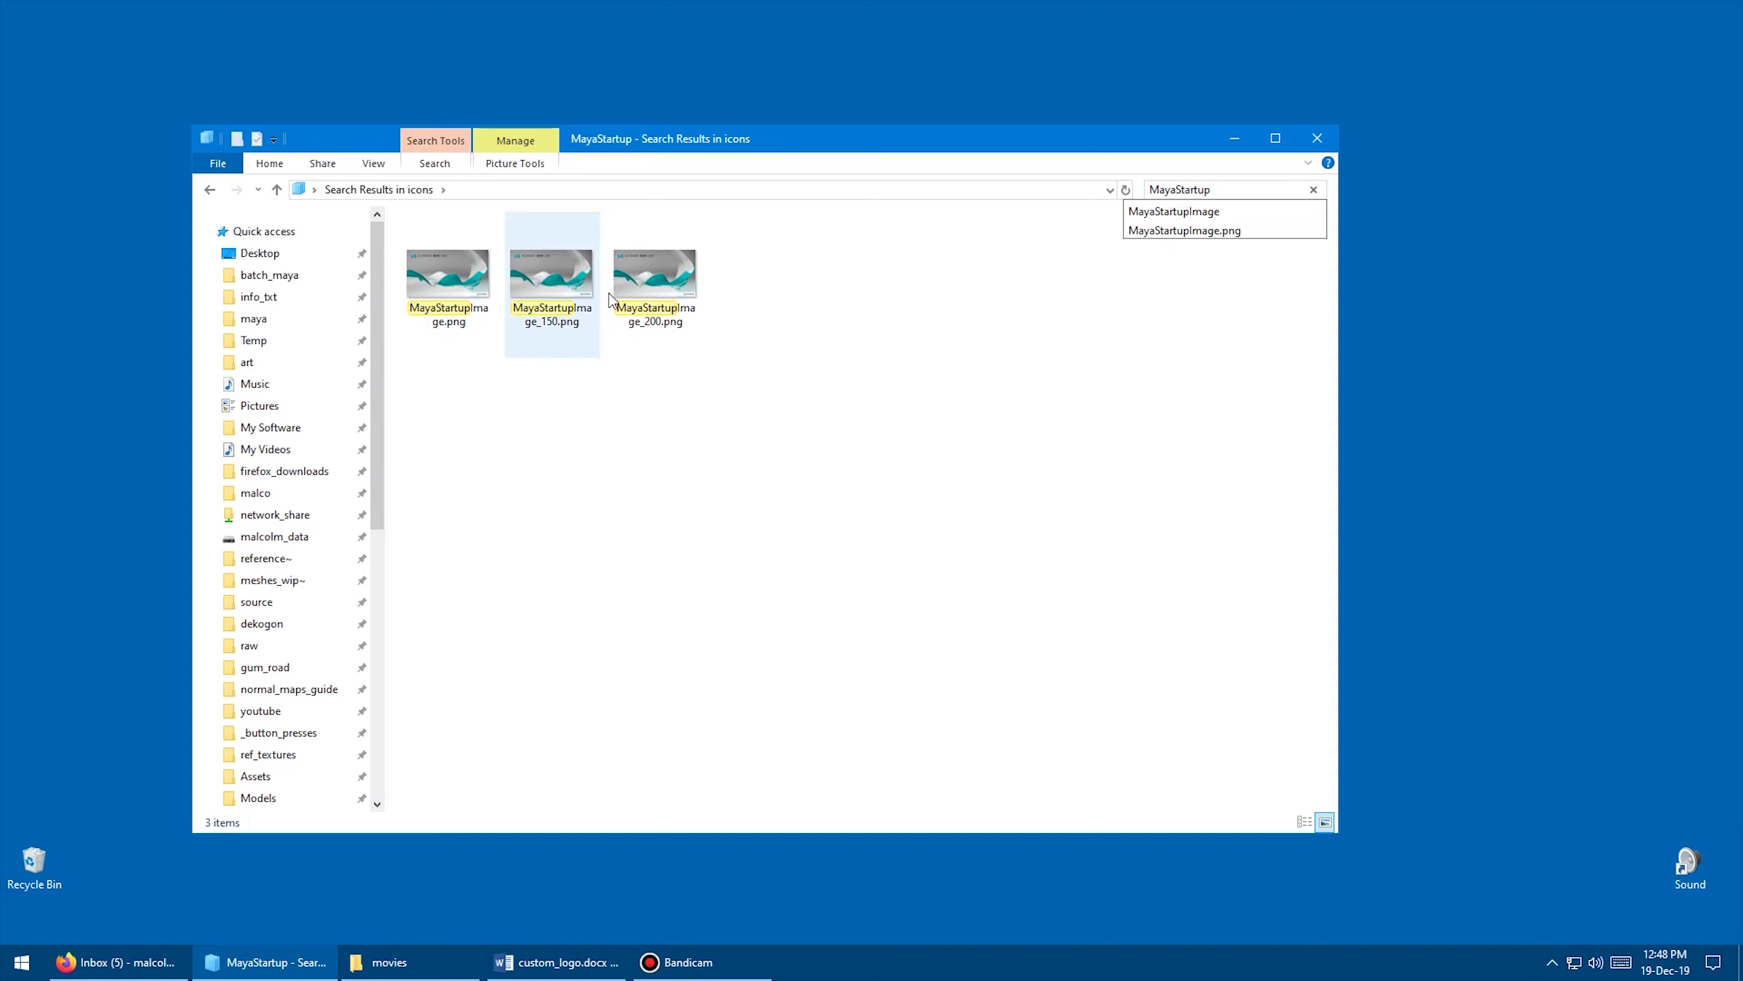
Copy the original 860 × 500 MayaStartupImage.png from the search results.
click(521, 385)
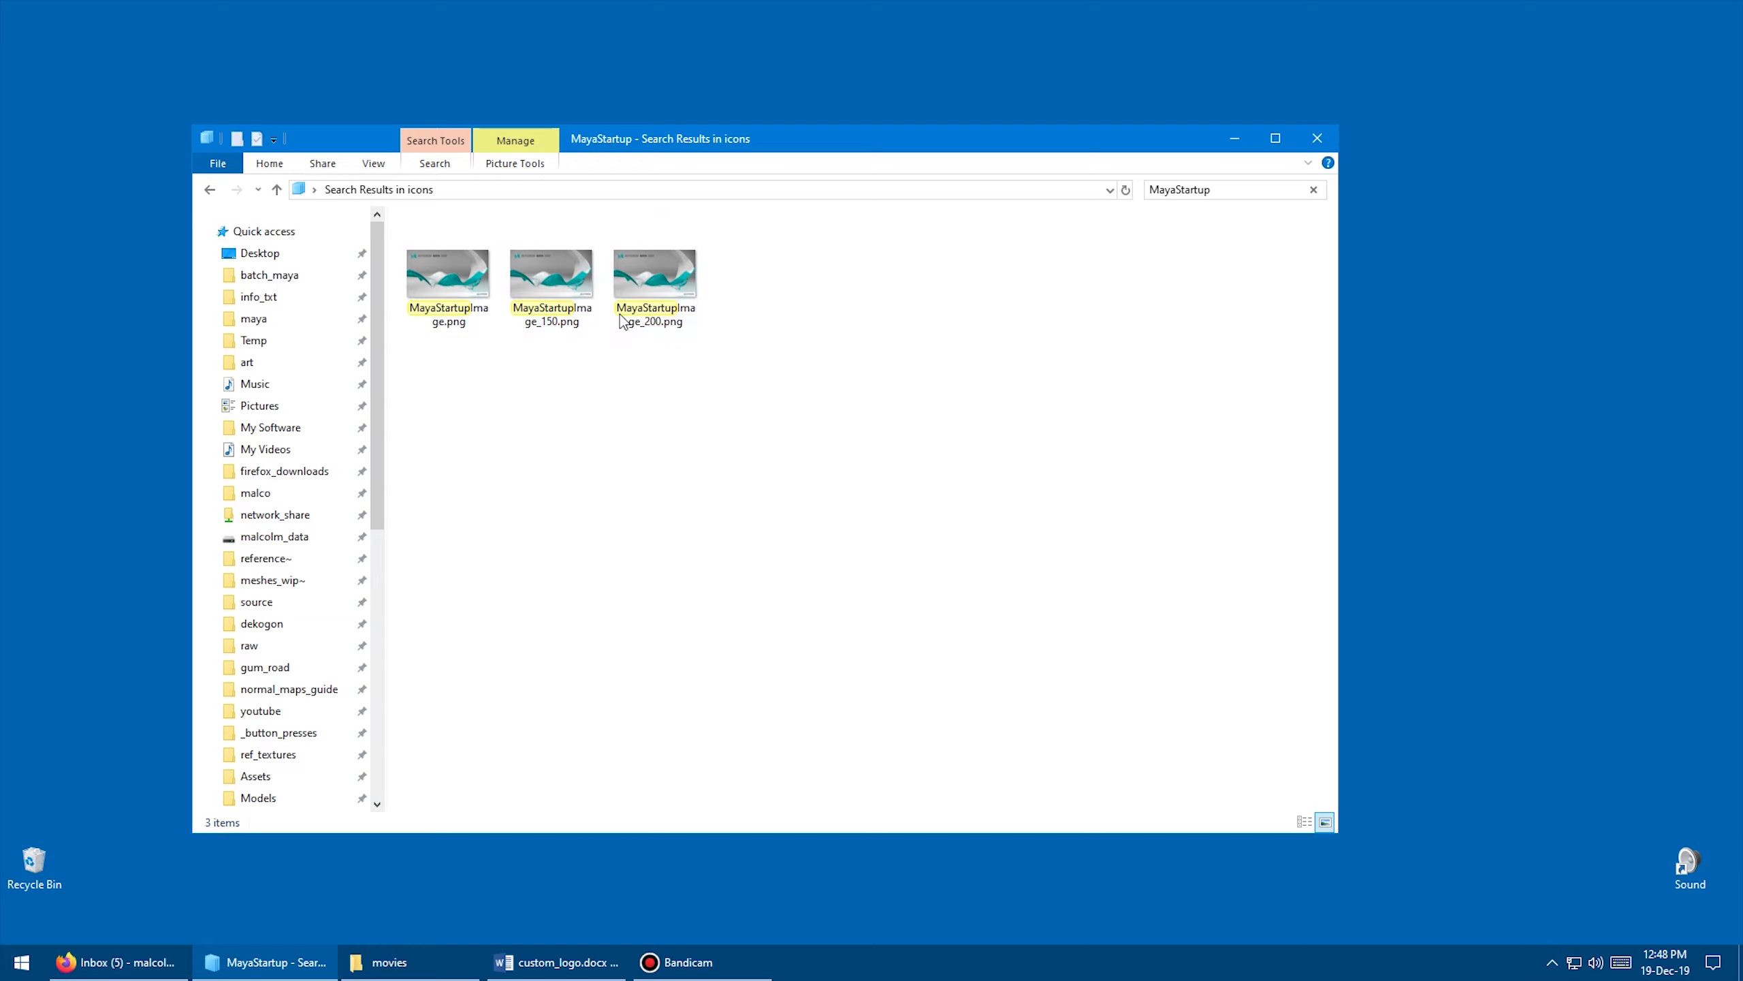
click(453, 290)
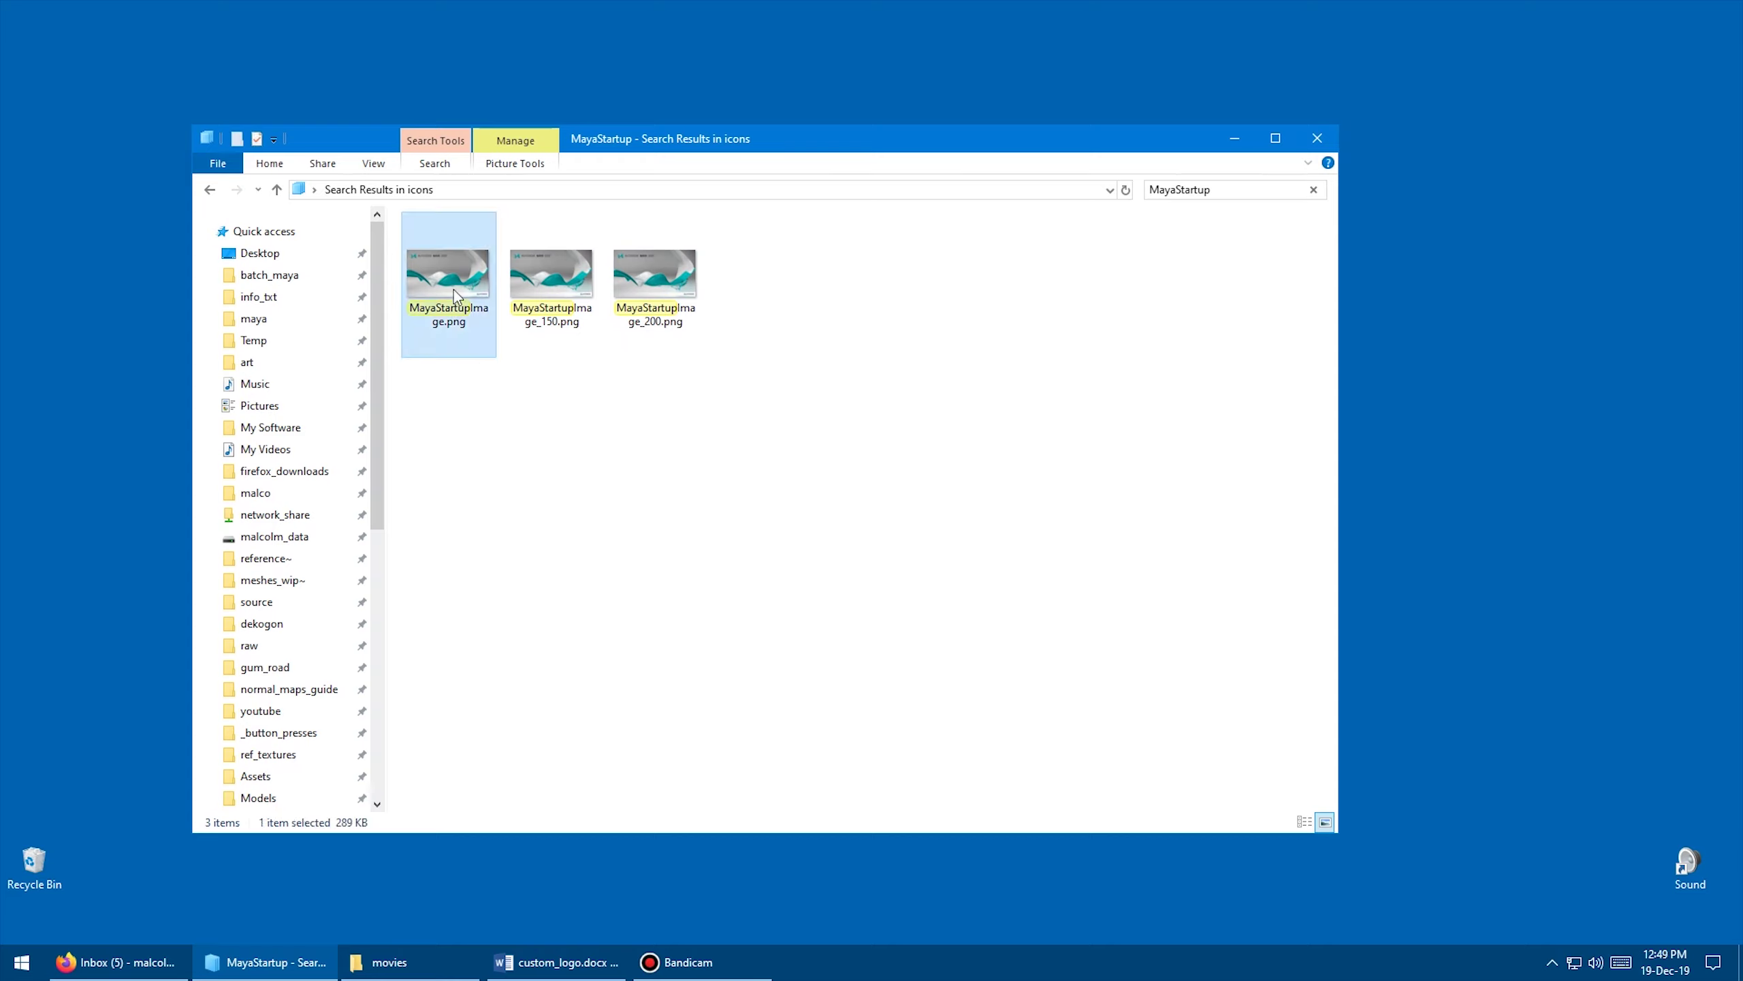
mouse_move(434, 322)
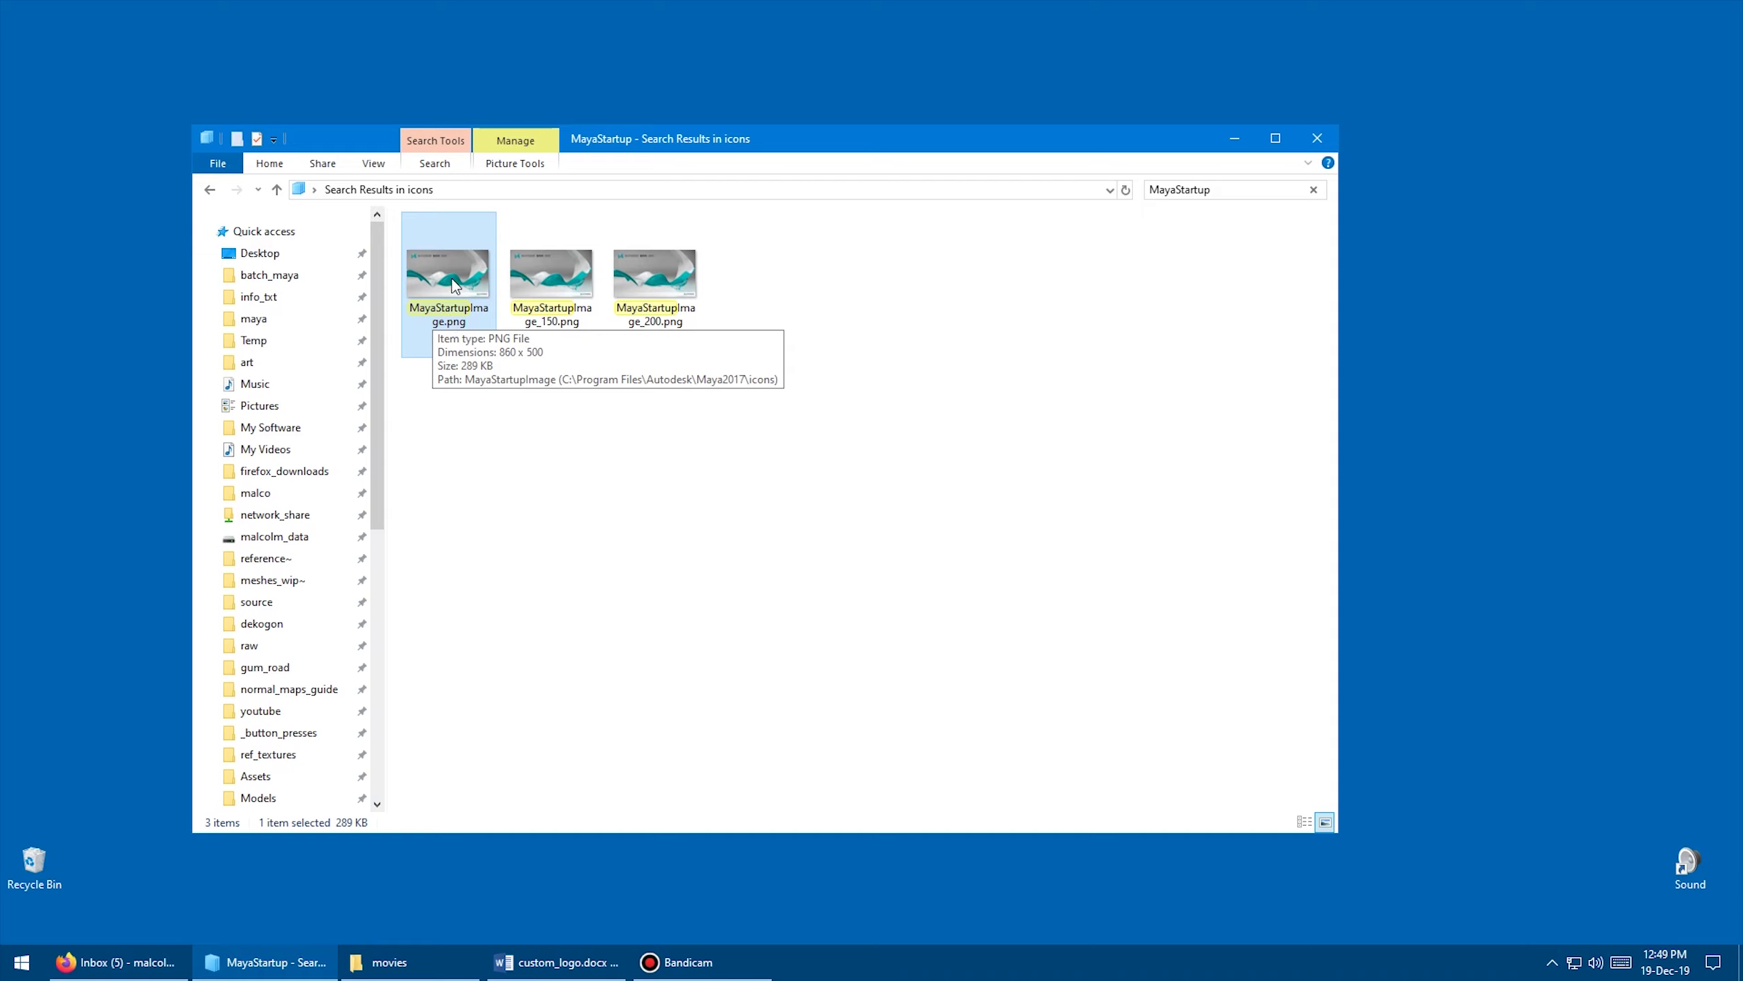
key(ctrl+c)
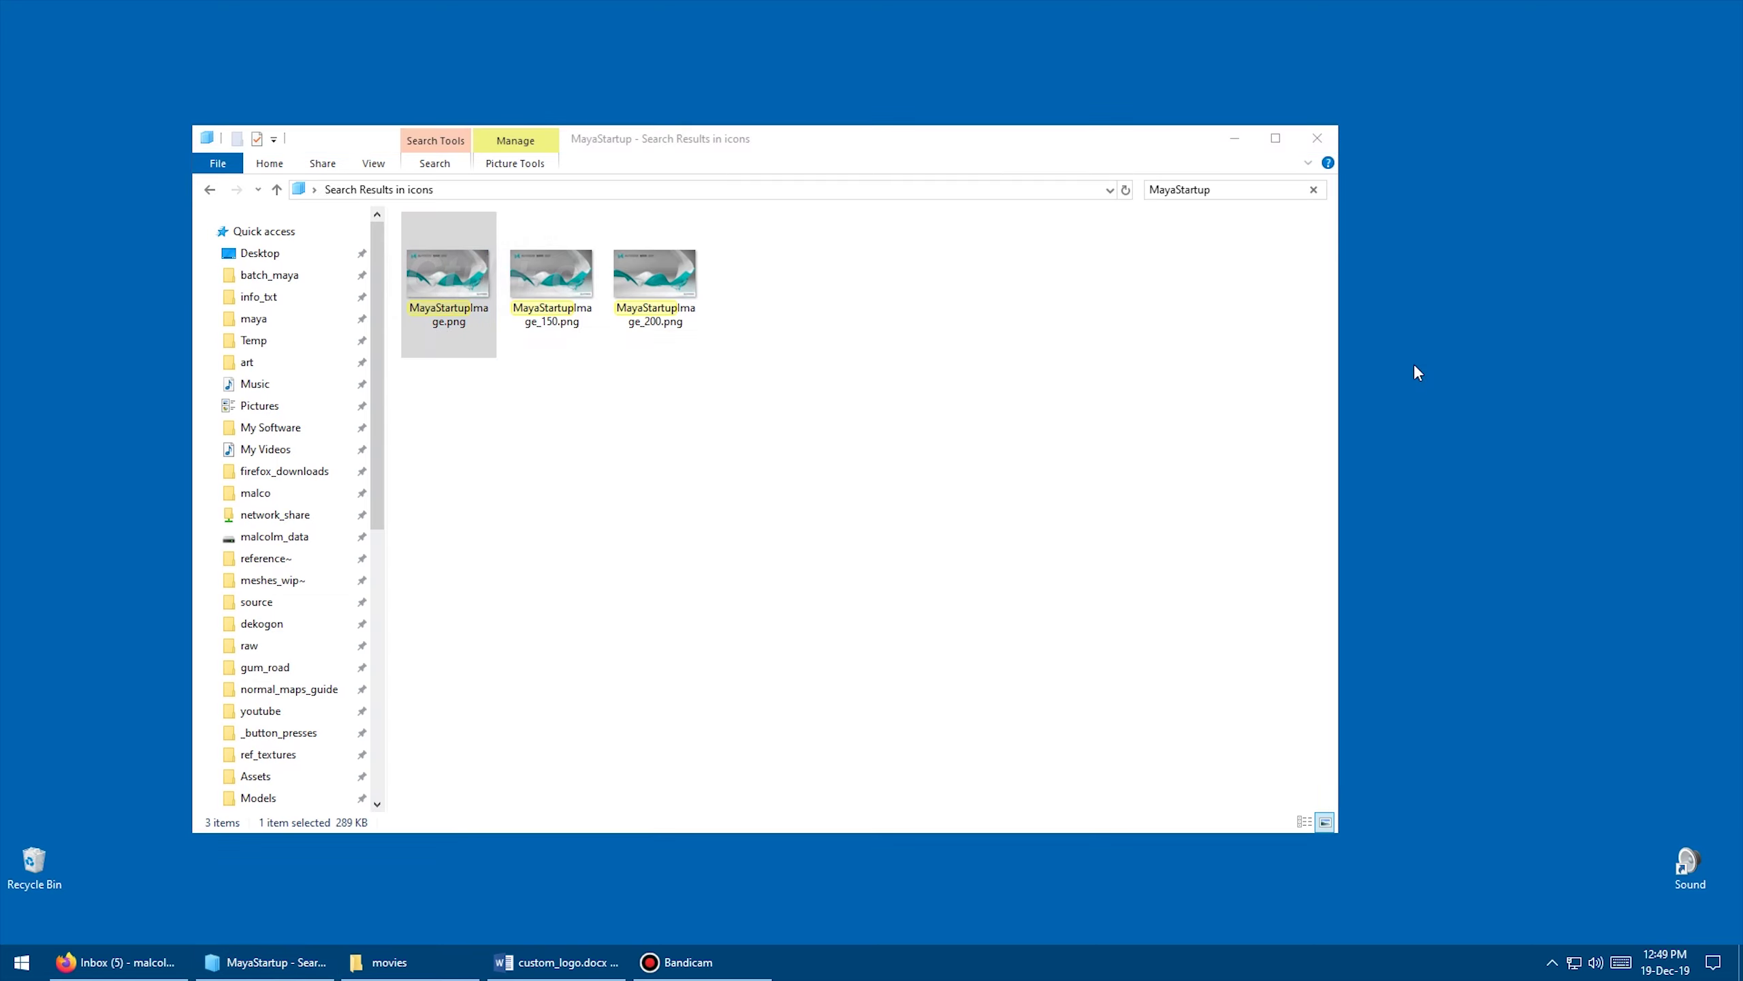
Paste MayaStartupImage.png onto the desktop, replacing the older copy there.
right_click(1413, 362)
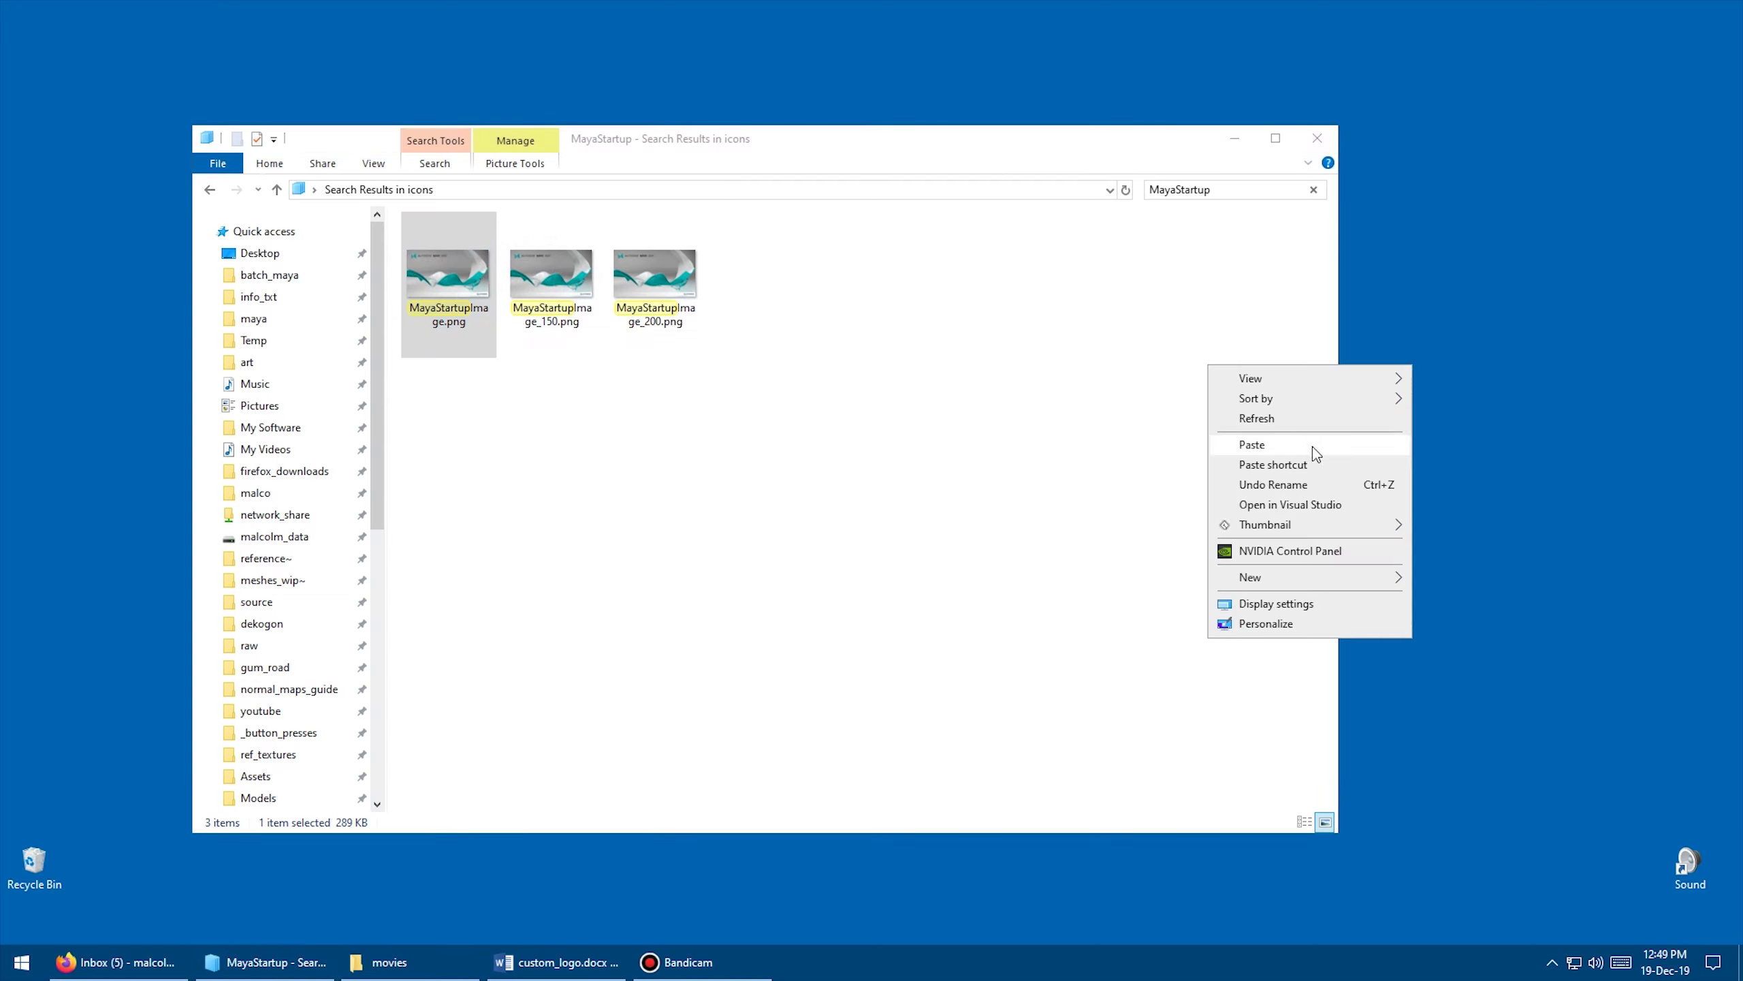
click(1252, 445)
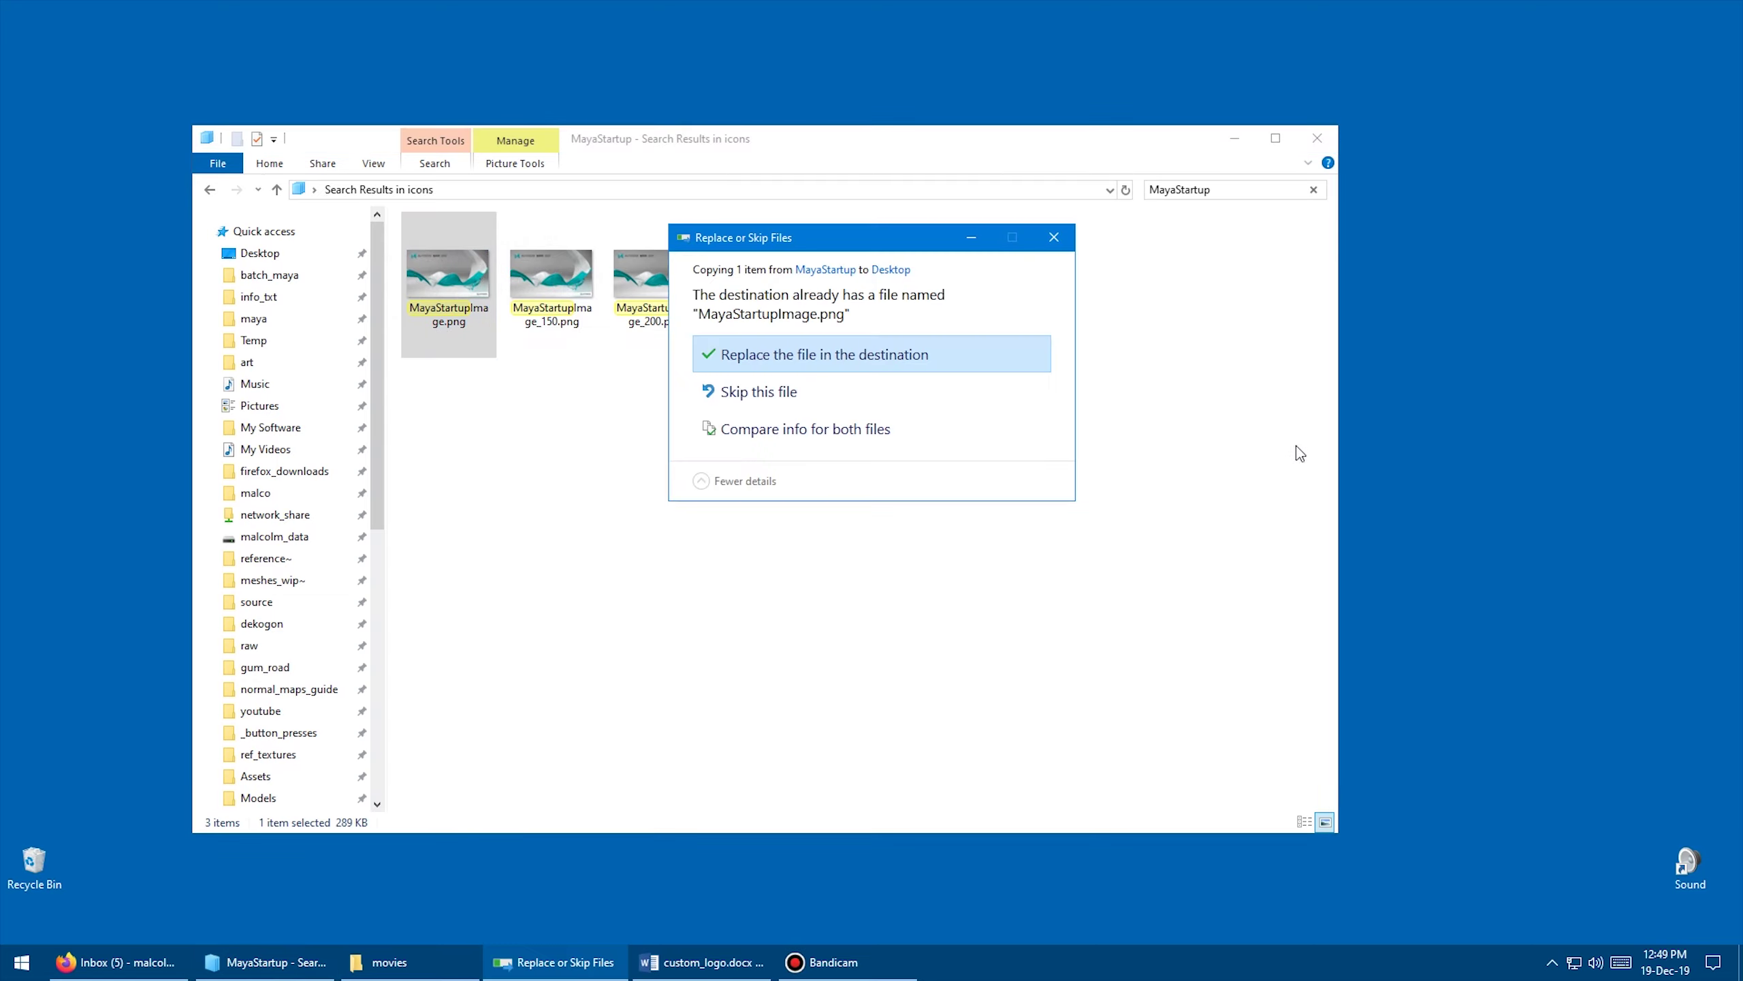
click(795, 353)
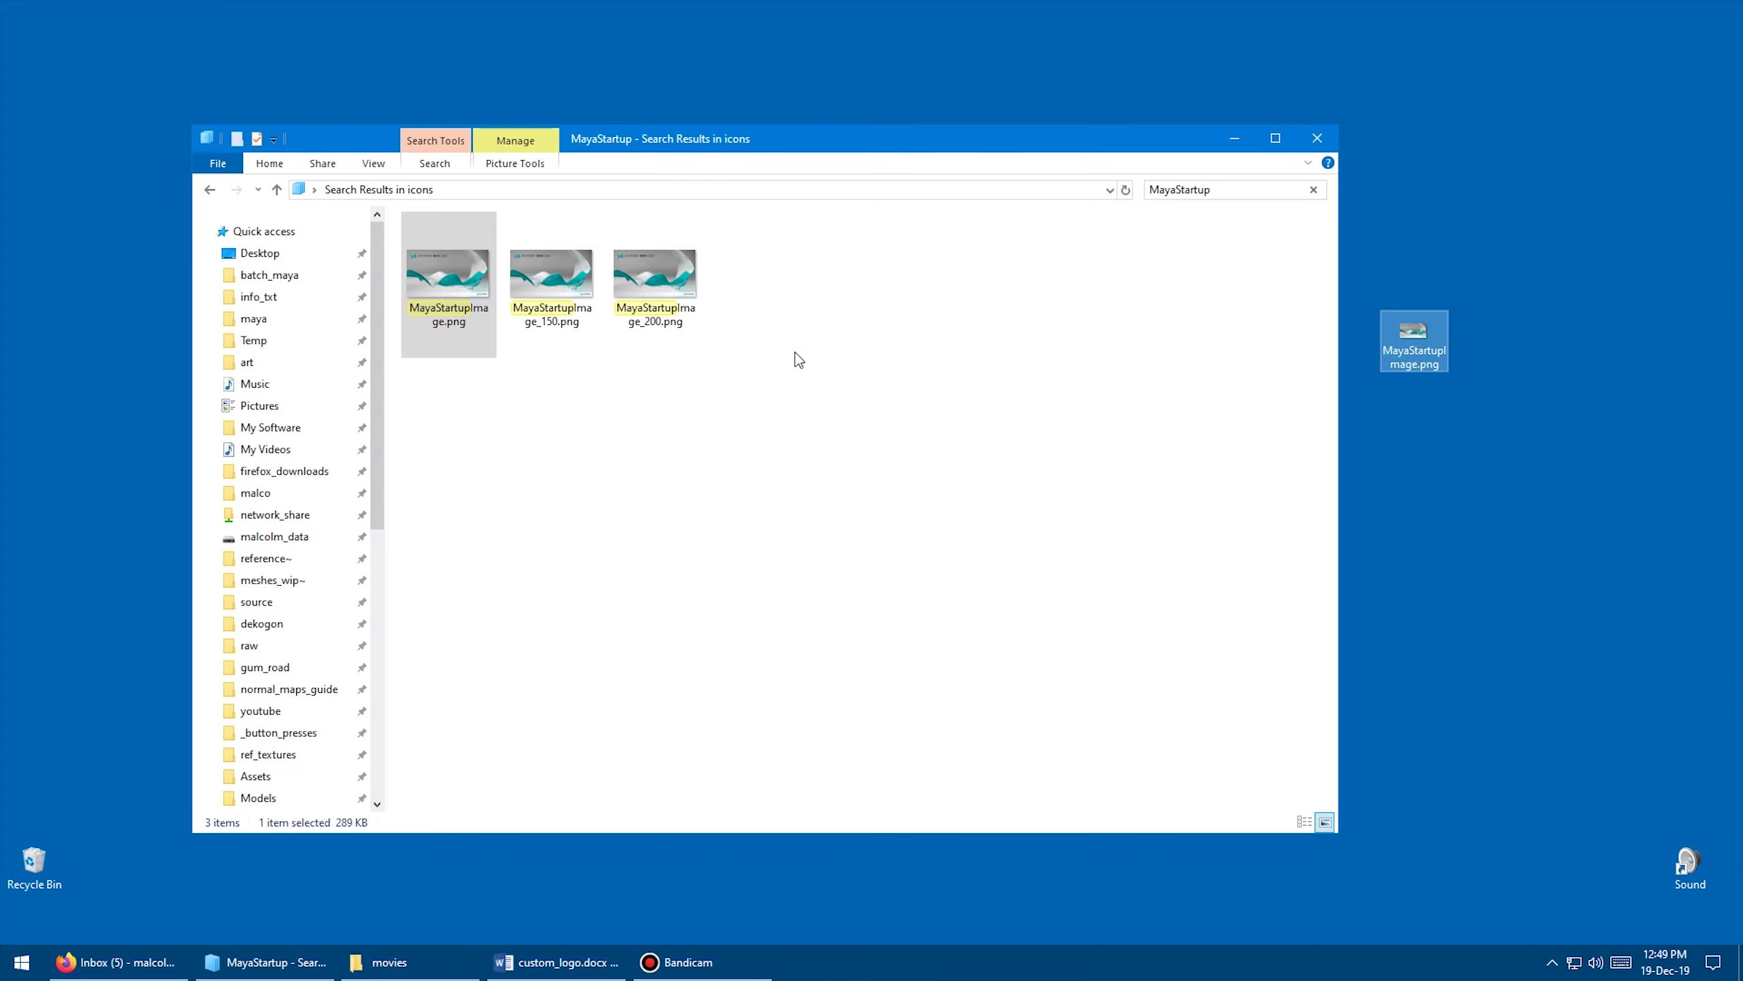
click(795, 352)
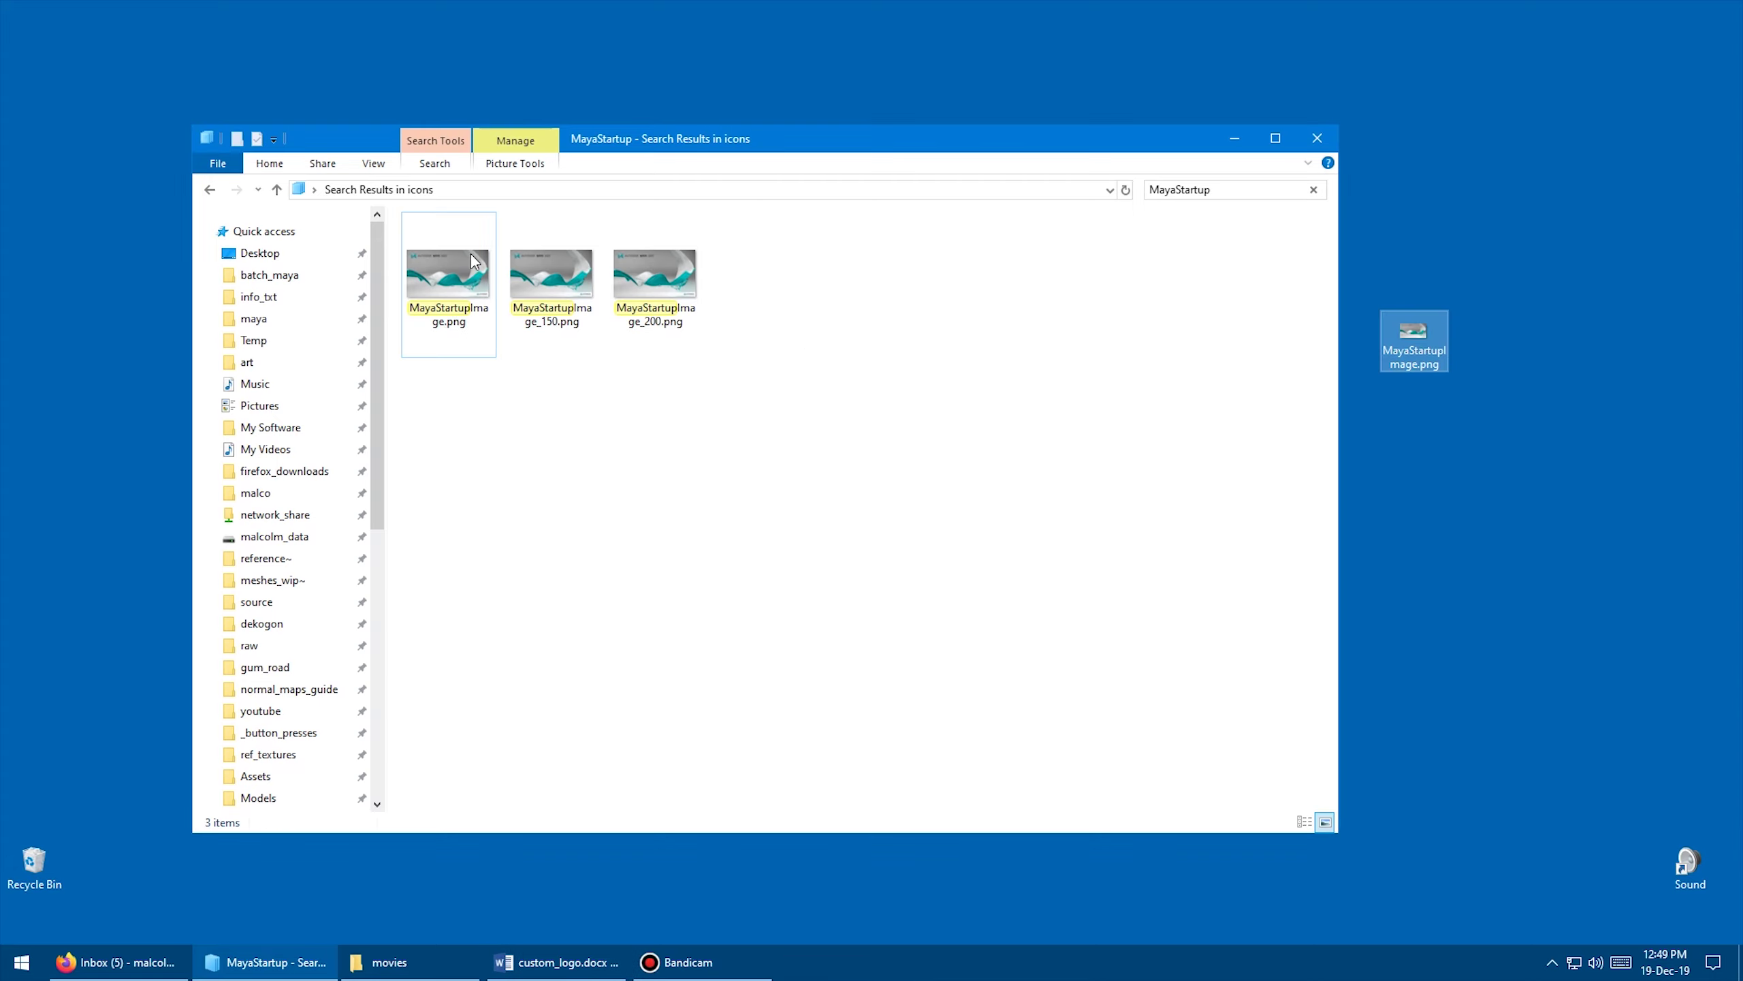
mouse_move(461, 296)
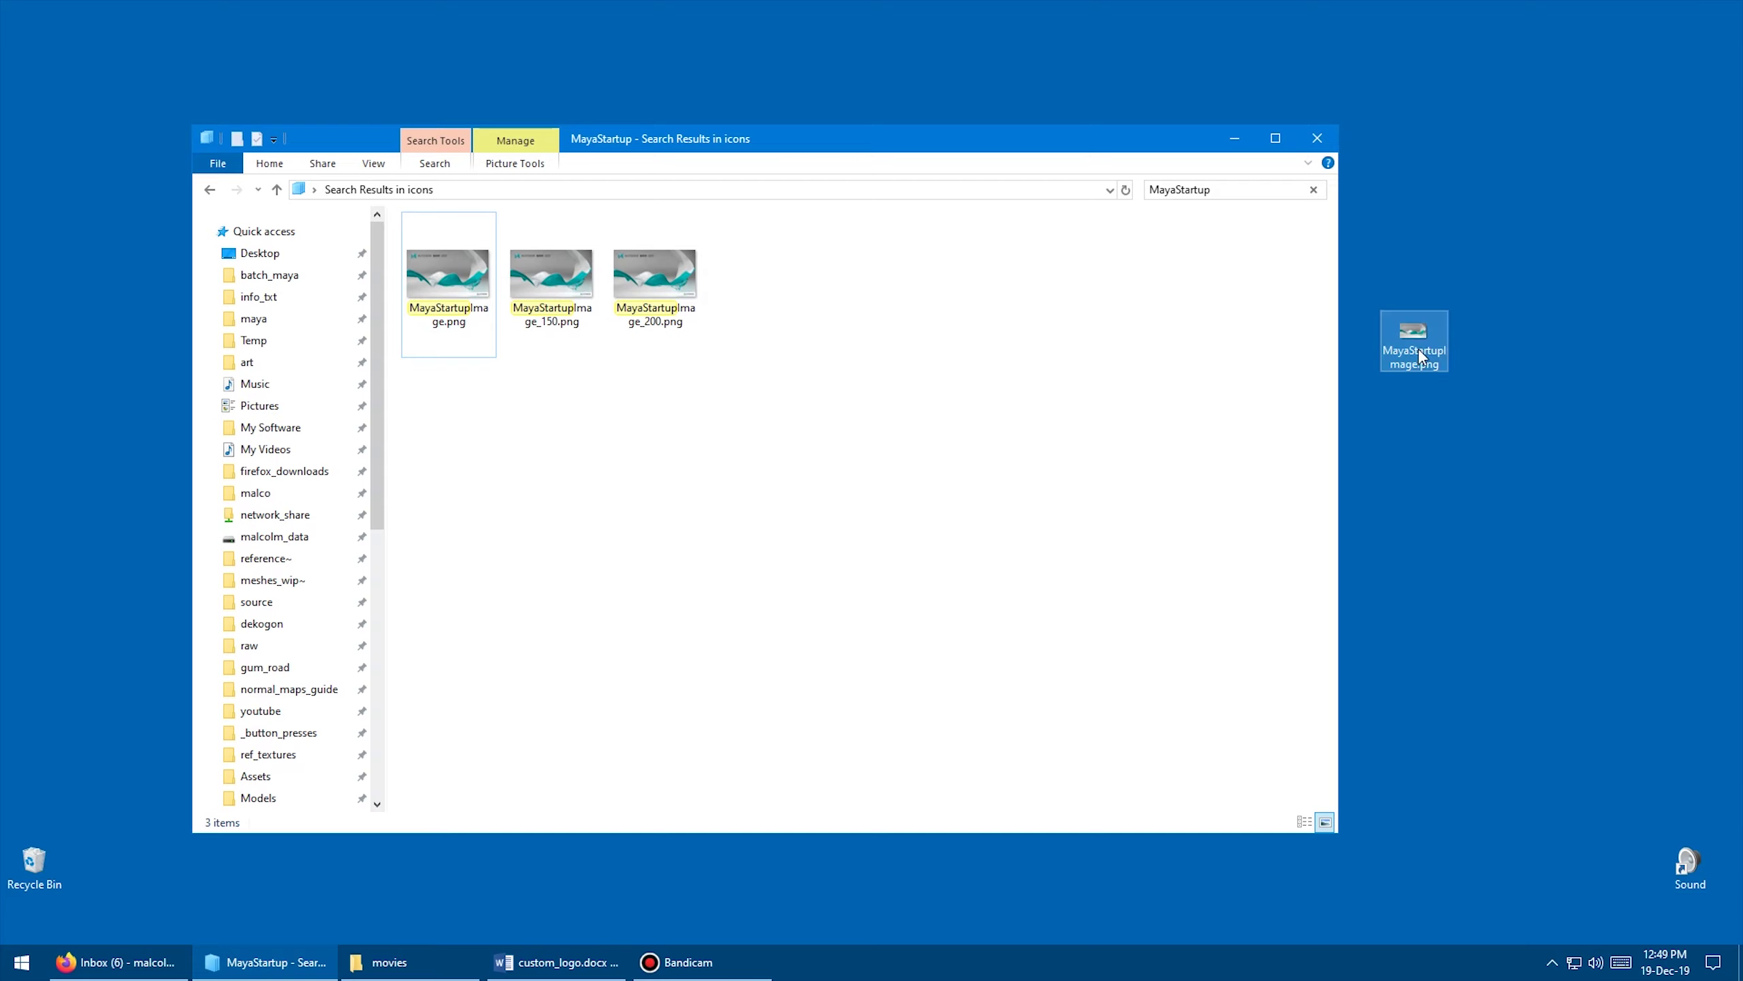
Open the desktop MayaStartupImage.png in Photoshop and enlarge its document window.
click(1462, 489)
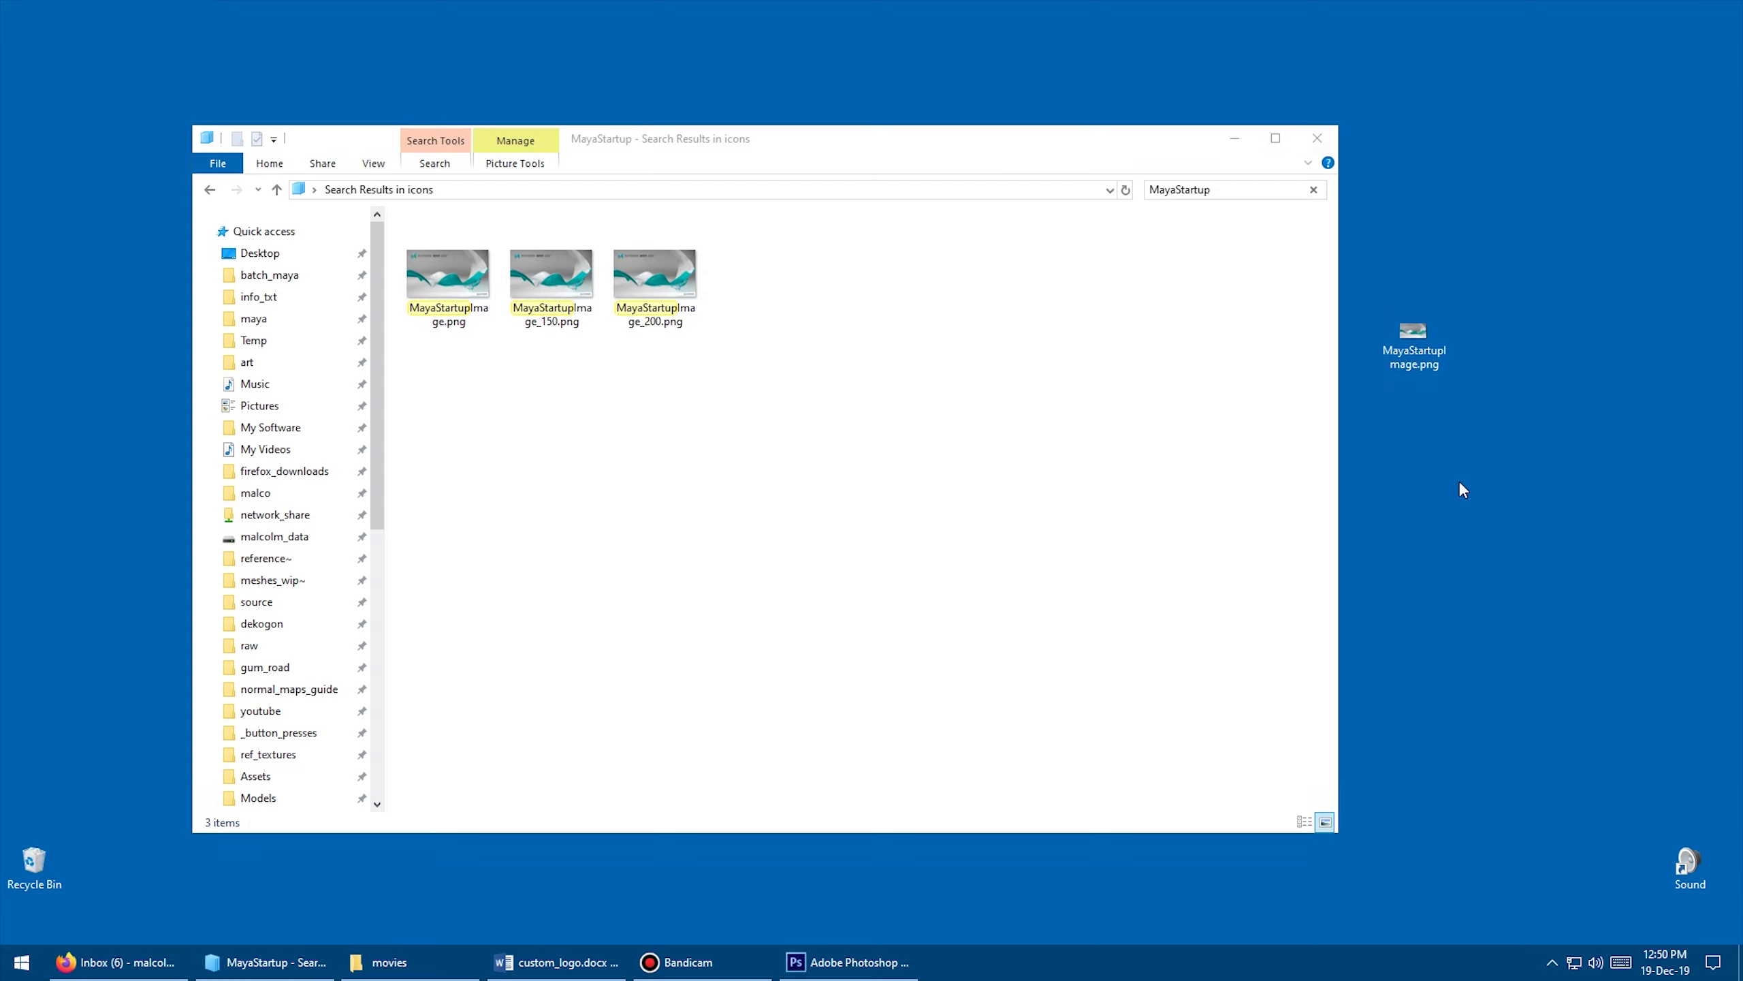
drag(1416, 340, 801, 518)
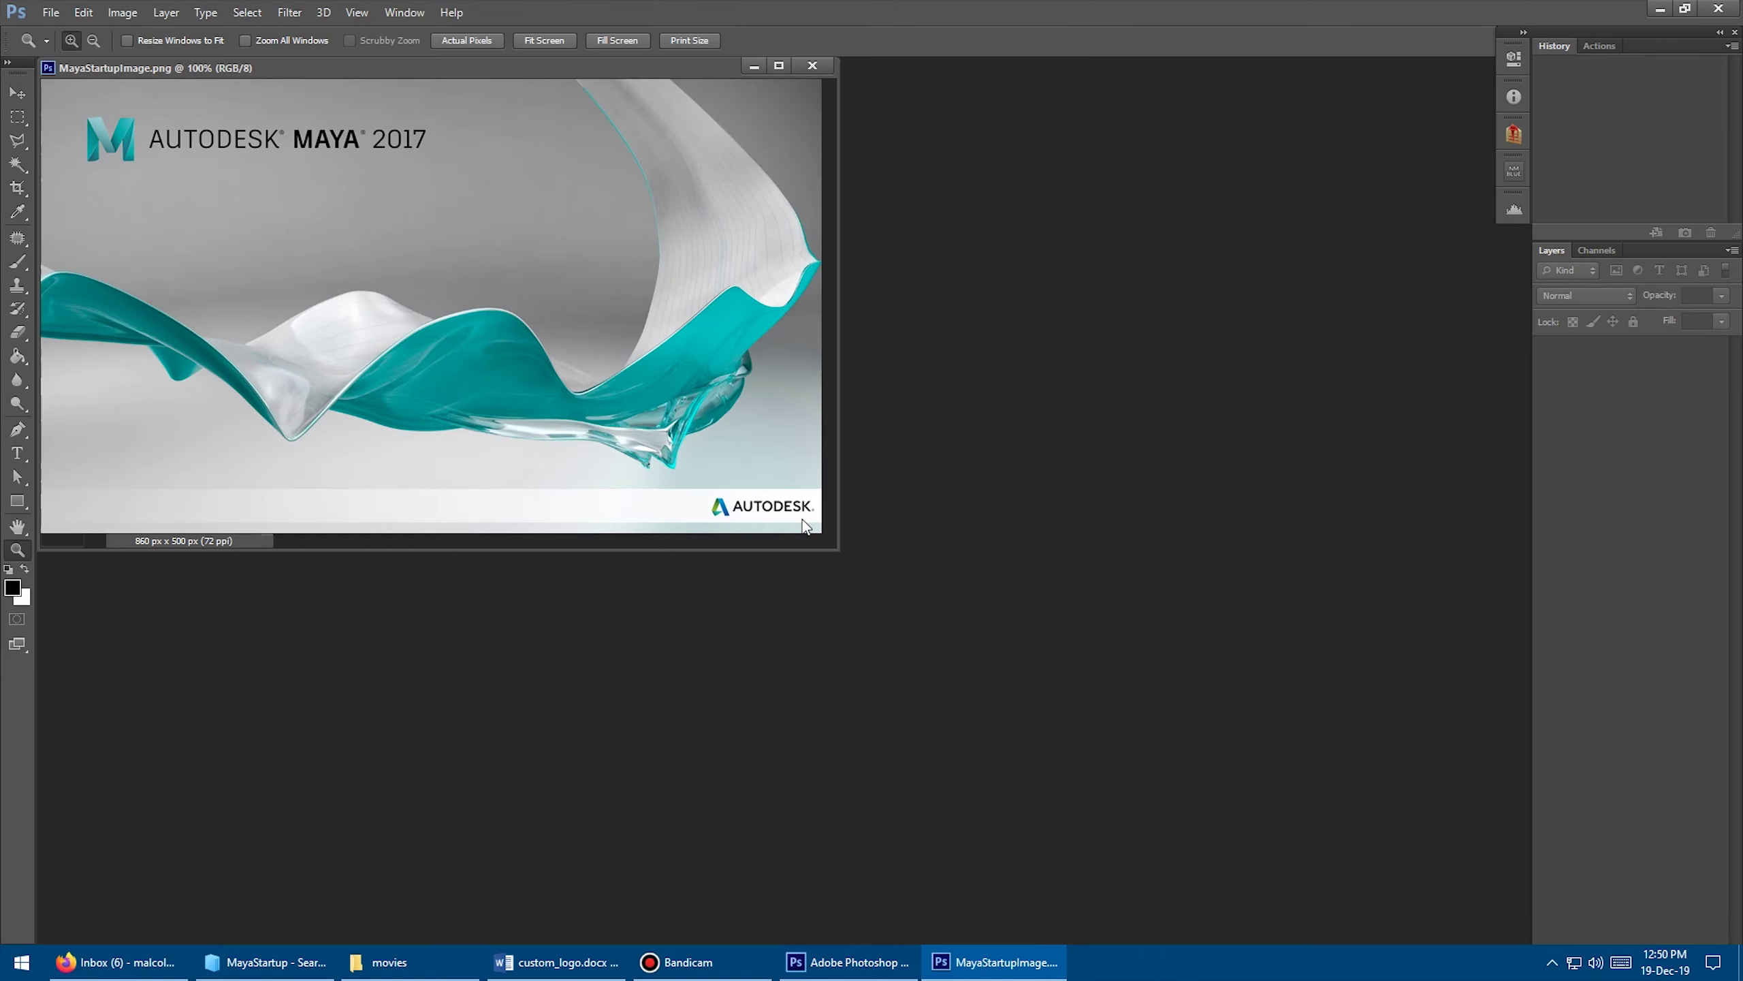
drag(442, 67, 776, 224)
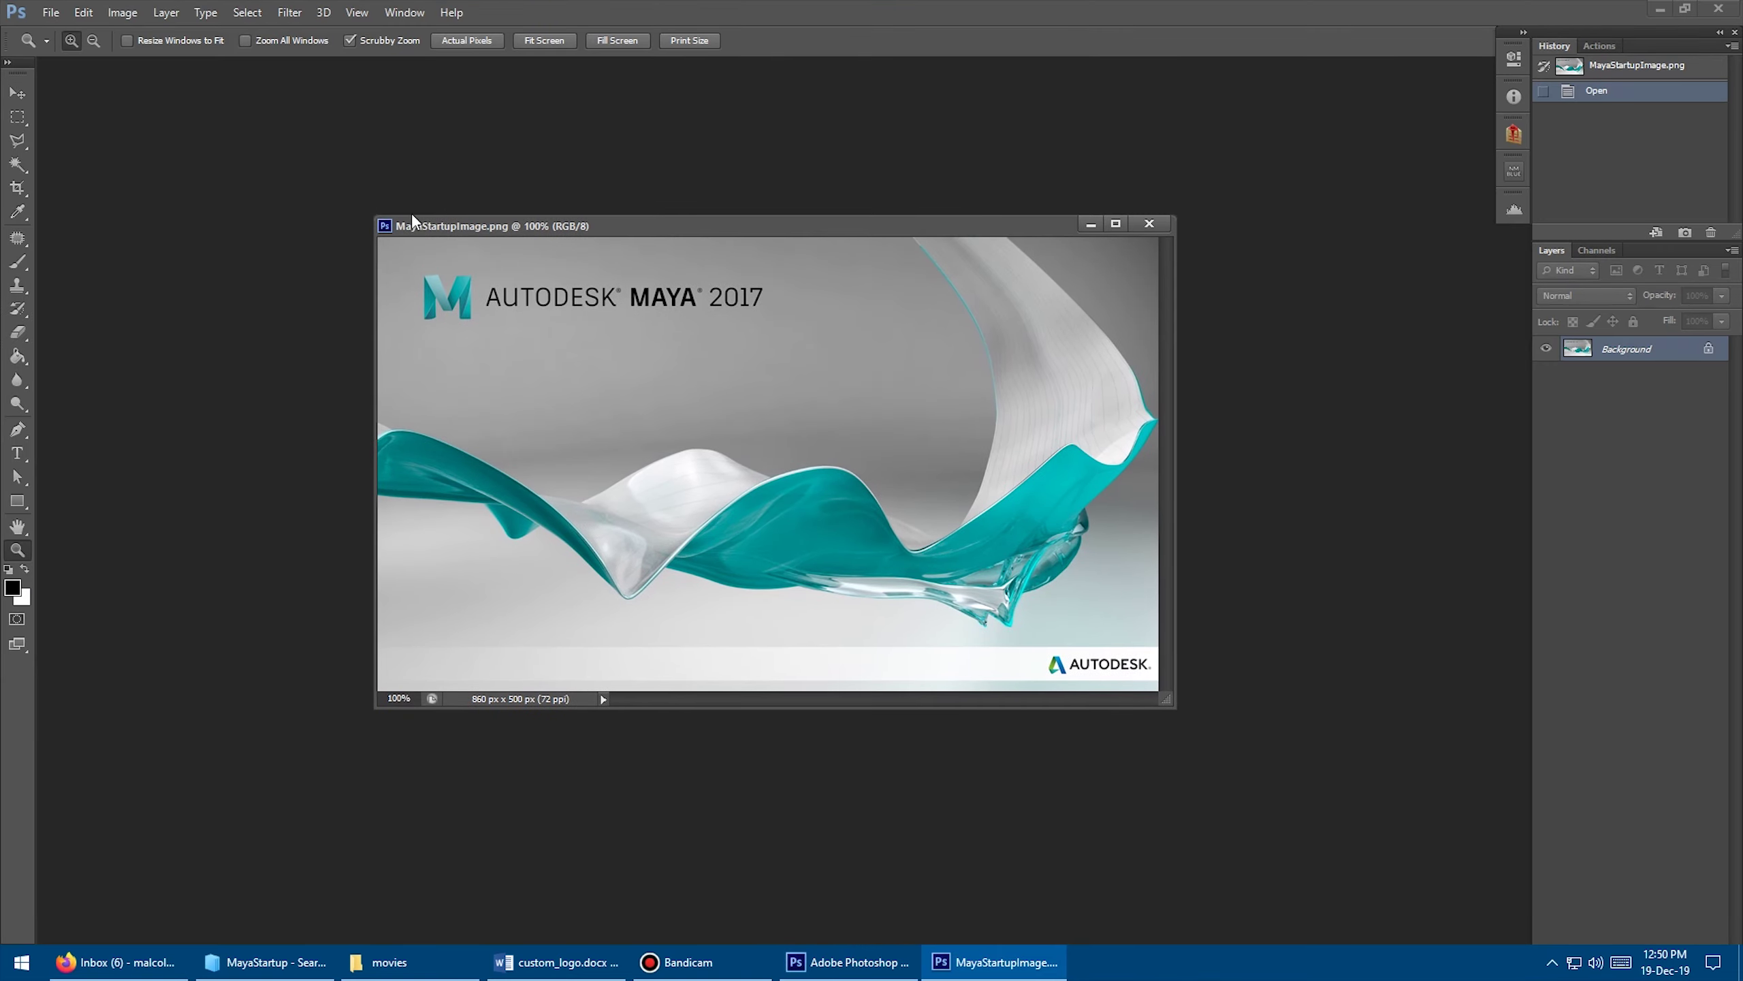
drag(377, 213, 222, 113)
drag(457, 119, 642, 148)
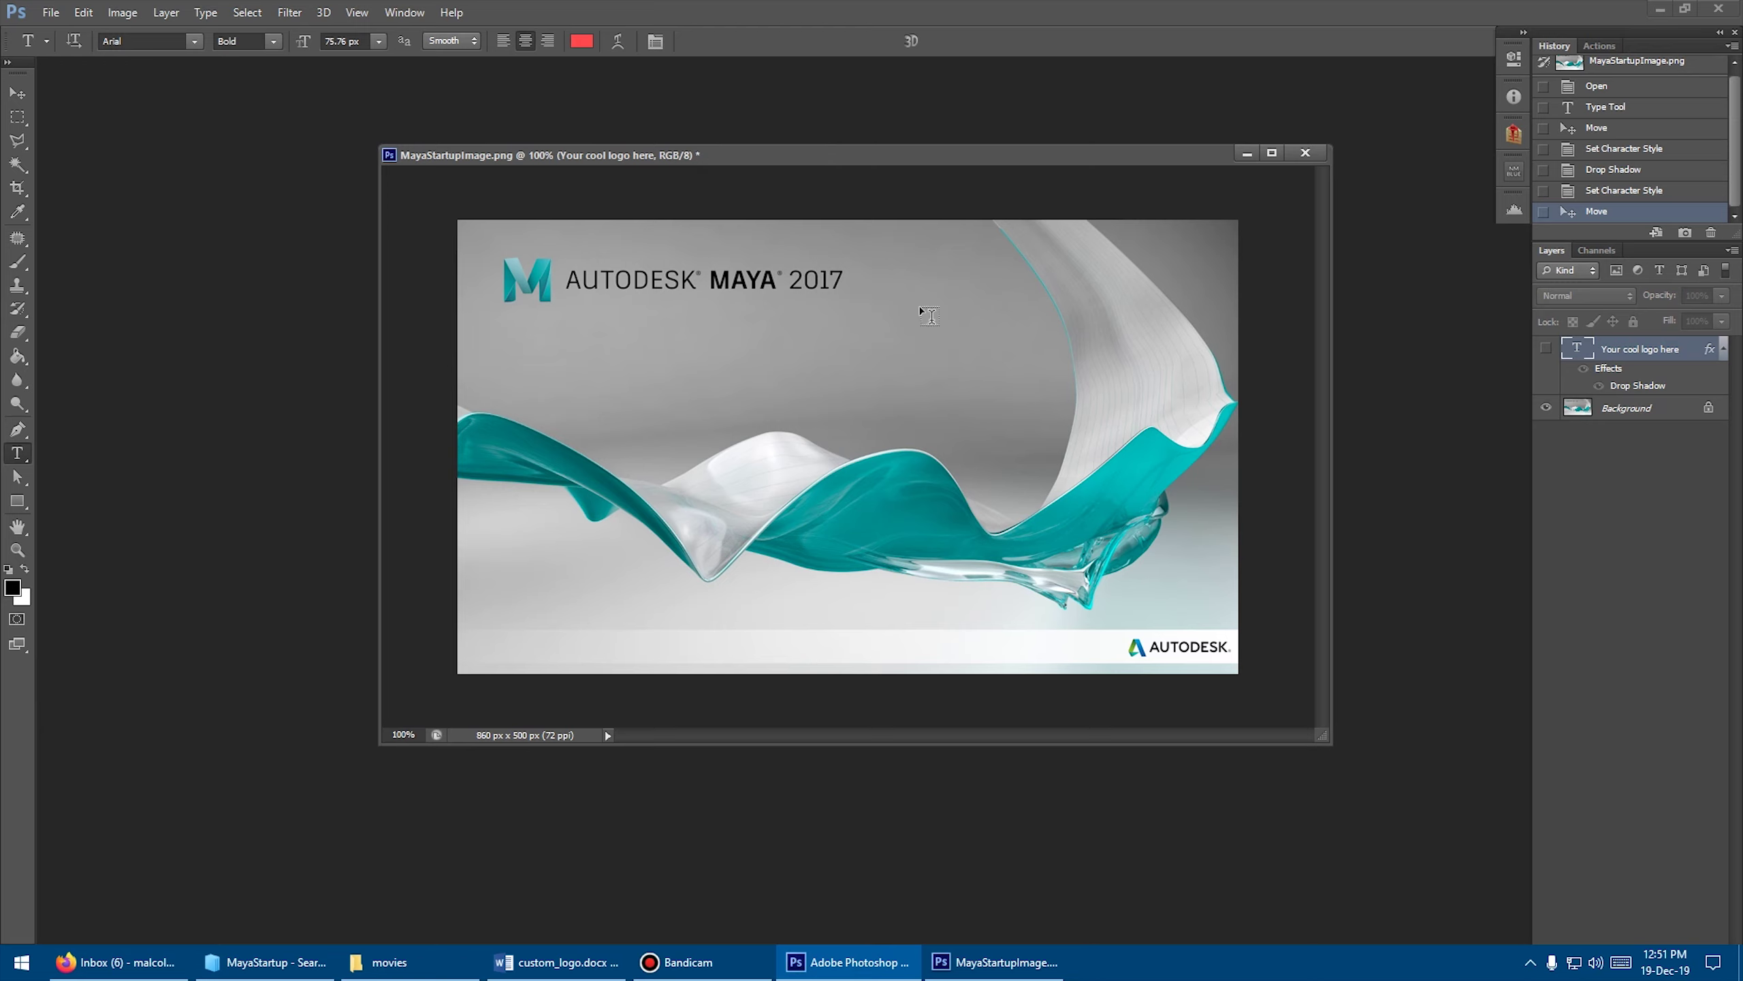
Show the red 'Your cool logo here' text layer and merge it into the background.
click(1545, 348)
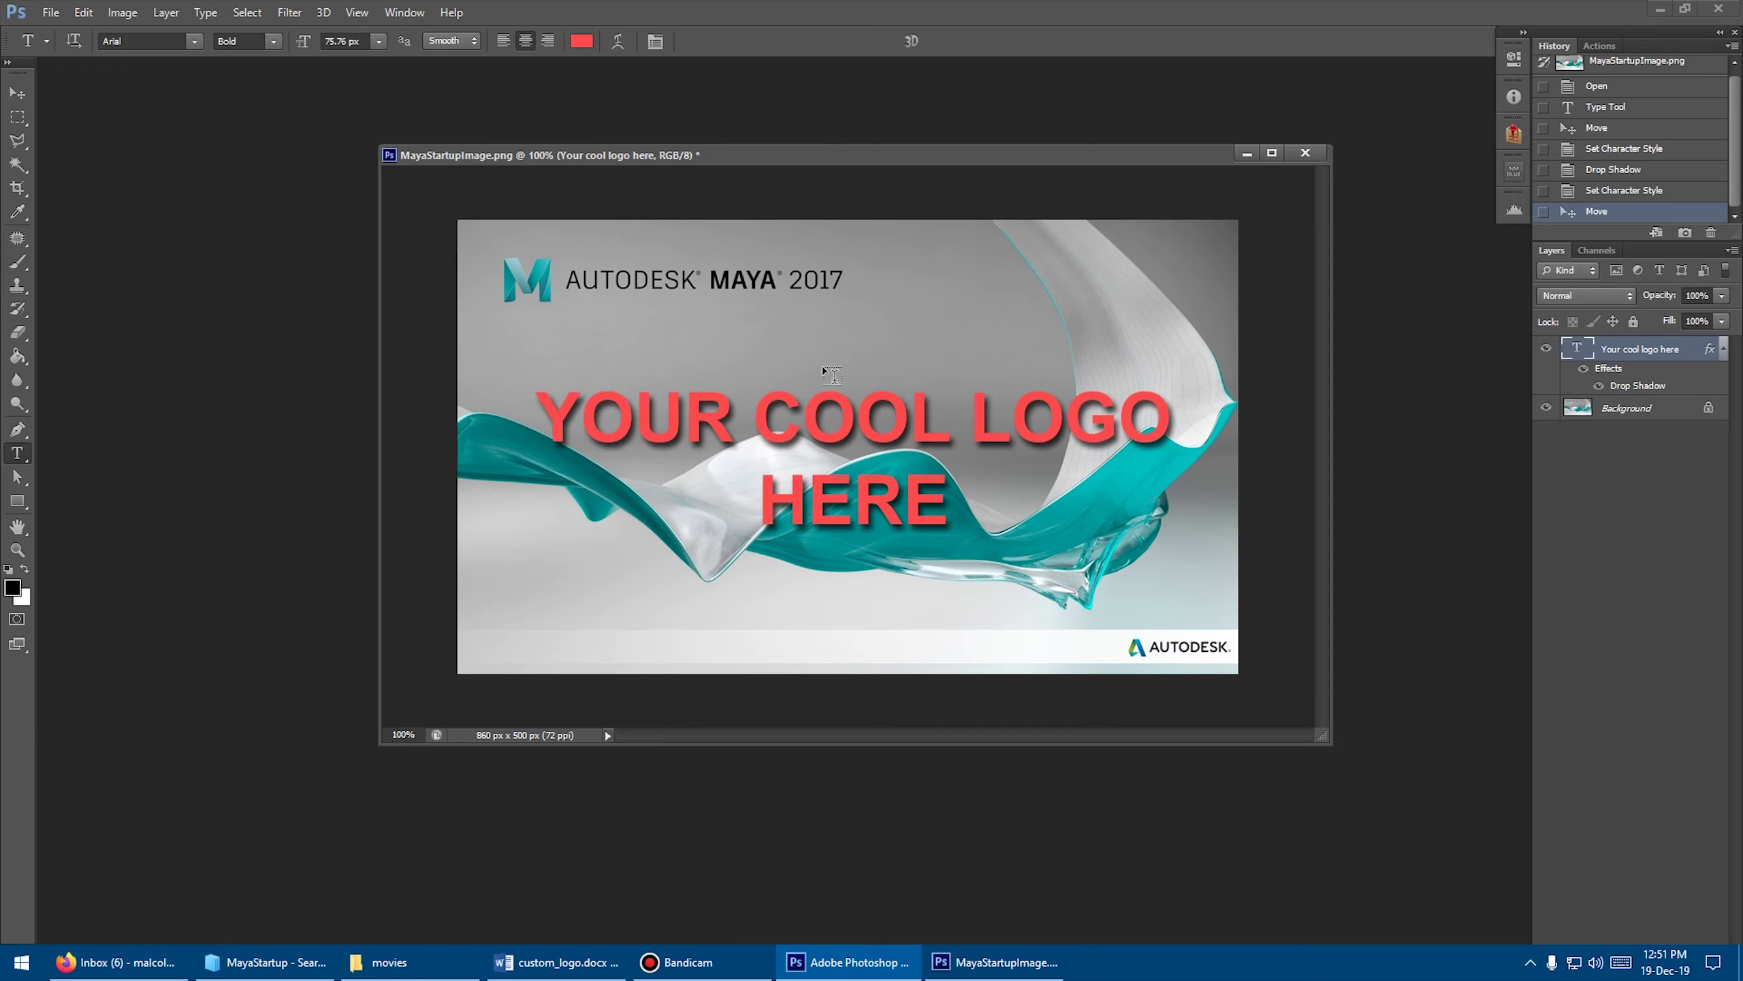
drag(811, 162, 791, 162)
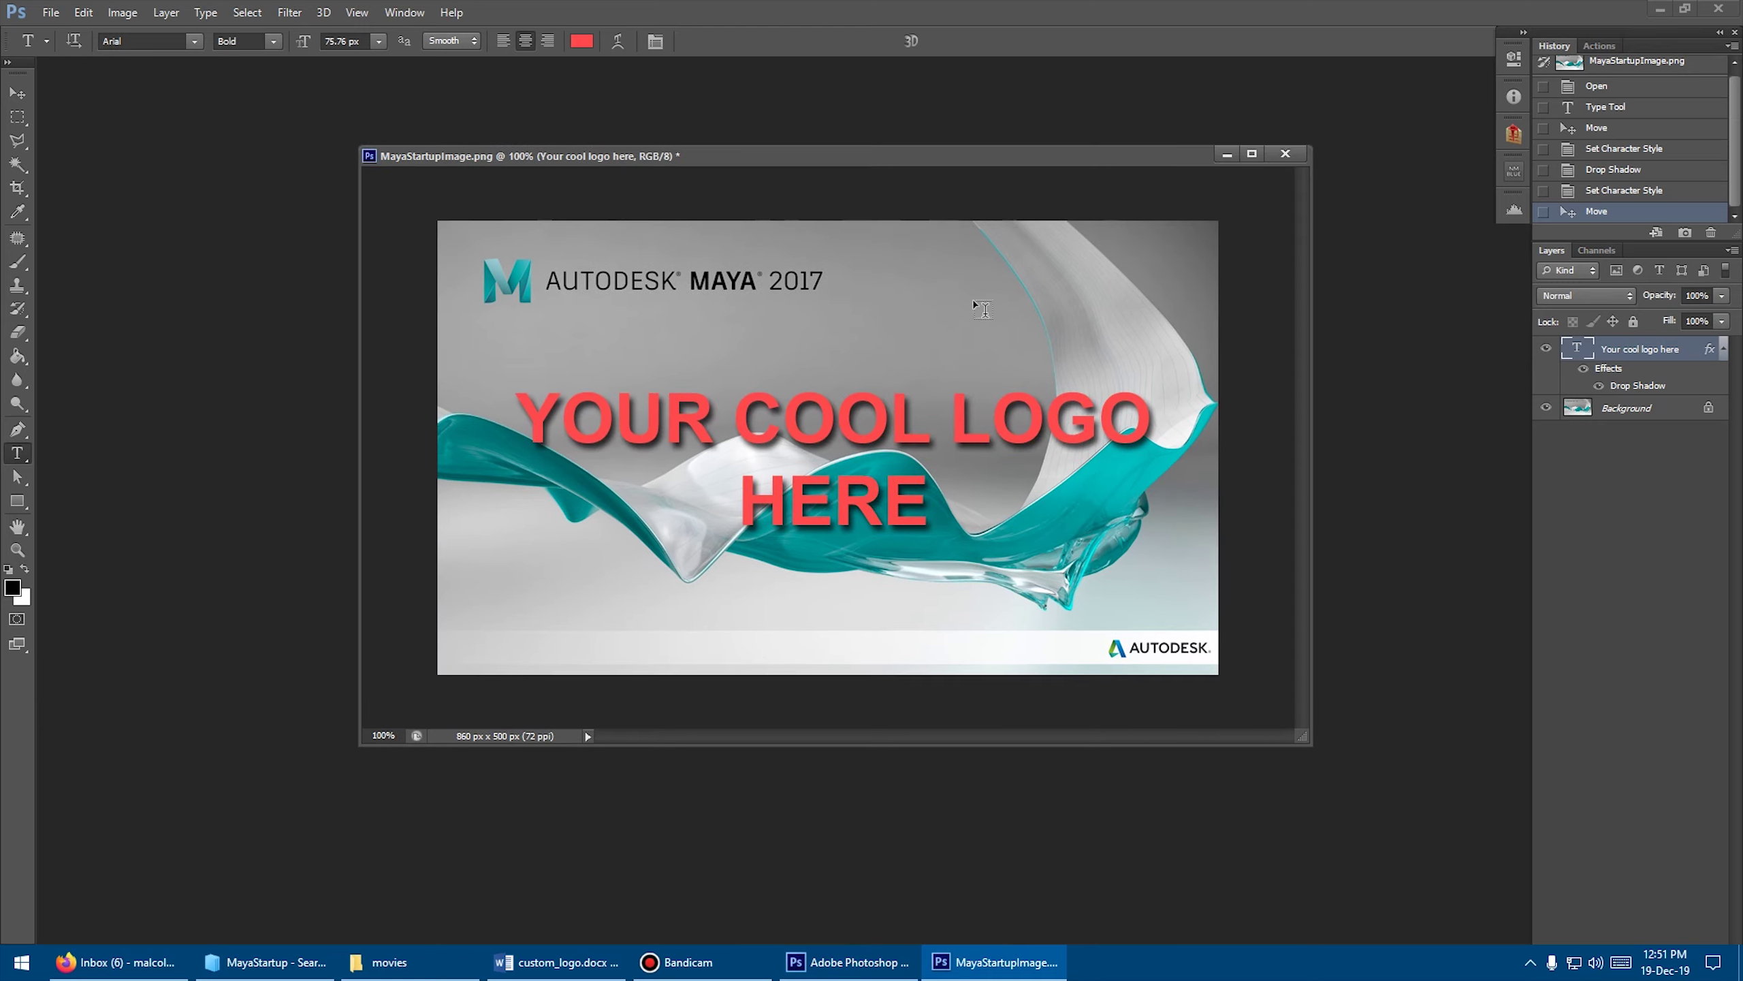
key(ctrl+e)
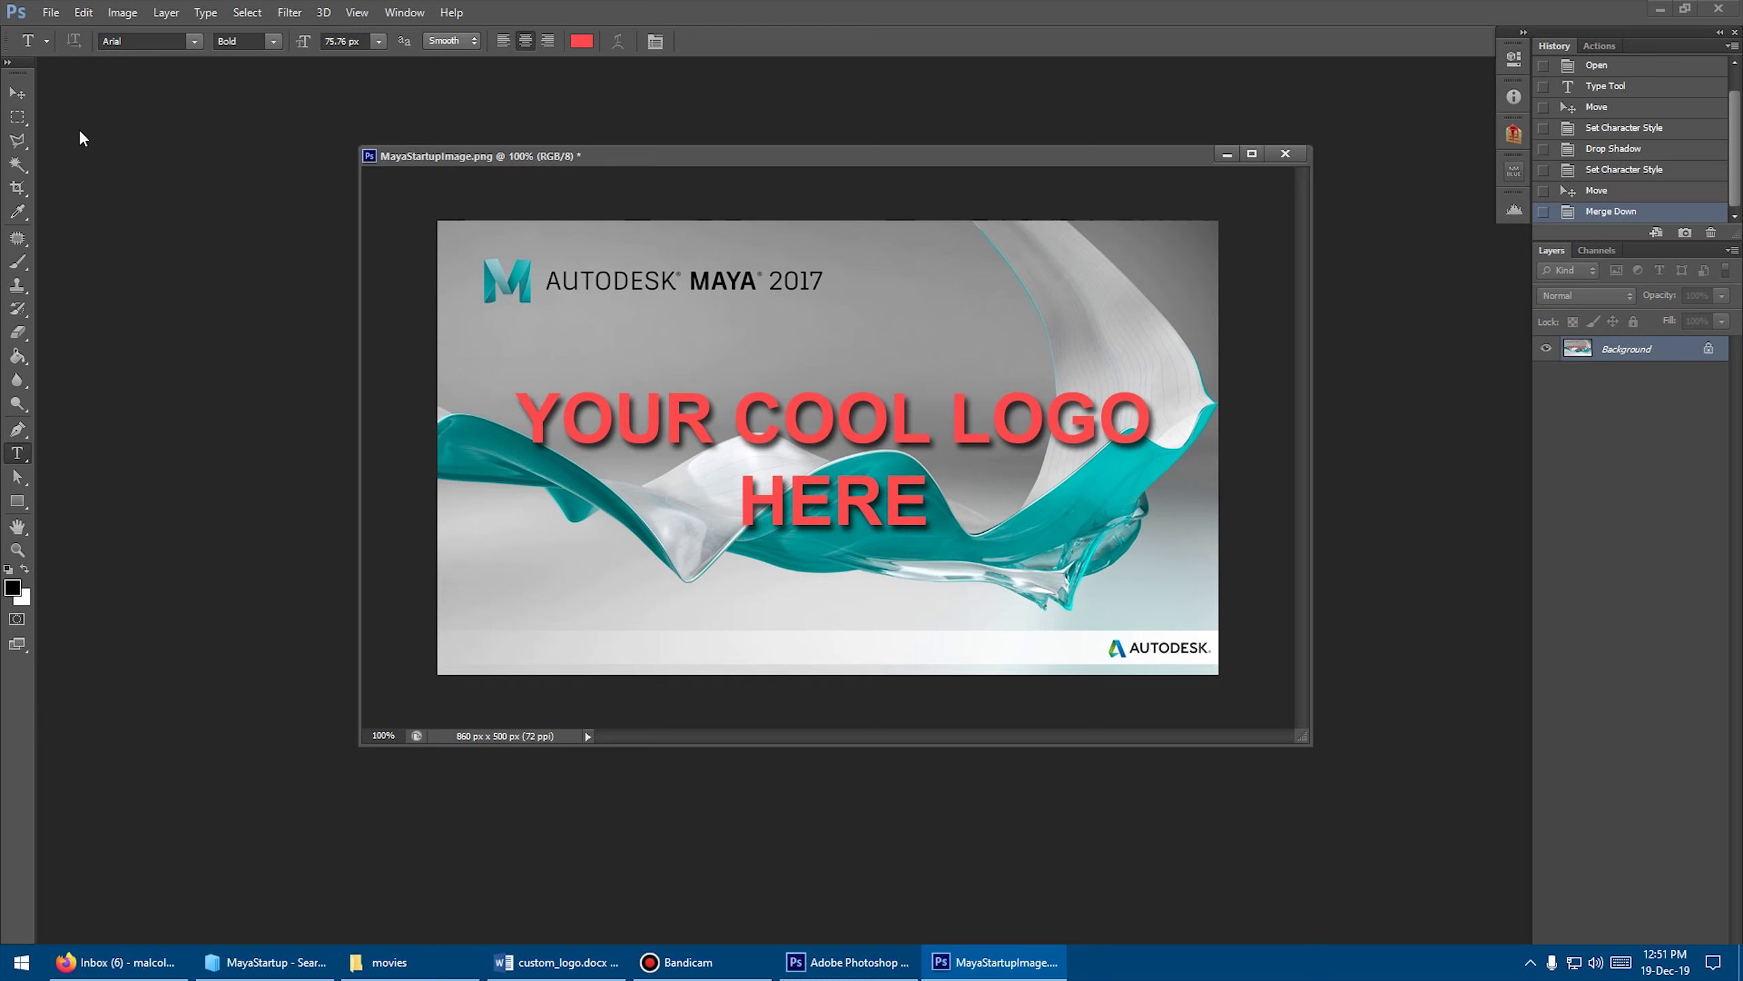
Save the edited startup image, close the document and quit Photoshop.
click(52, 13)
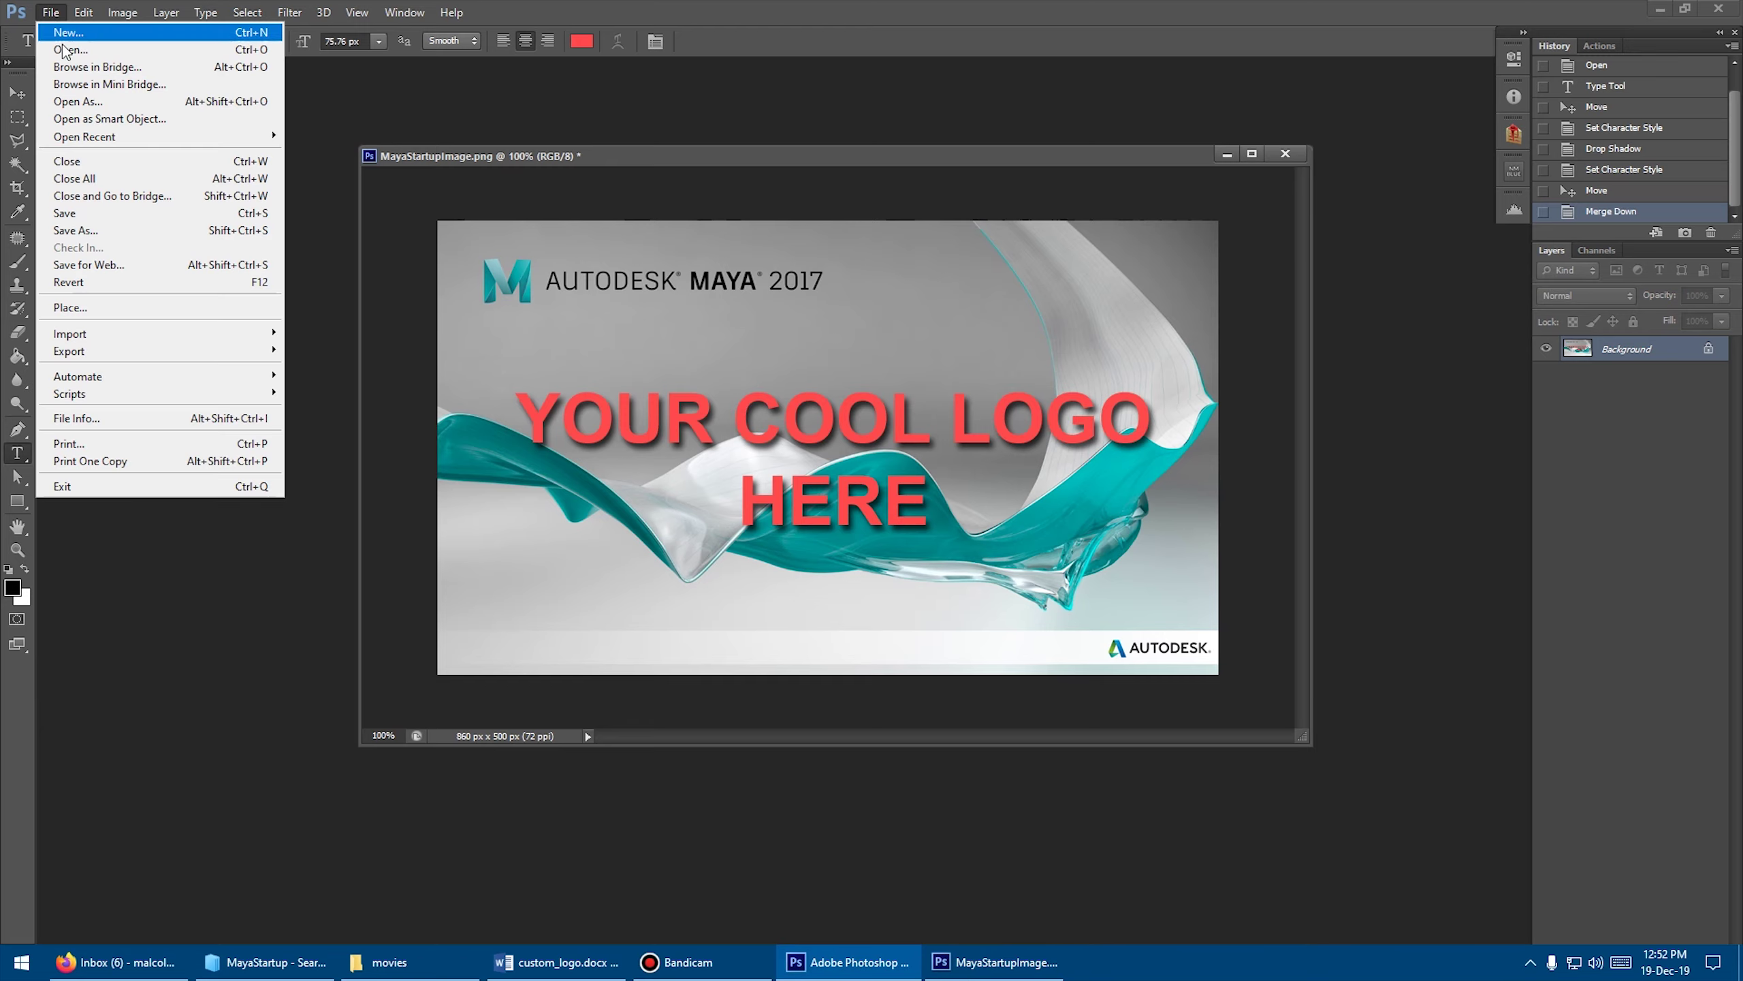
click(123, 212)
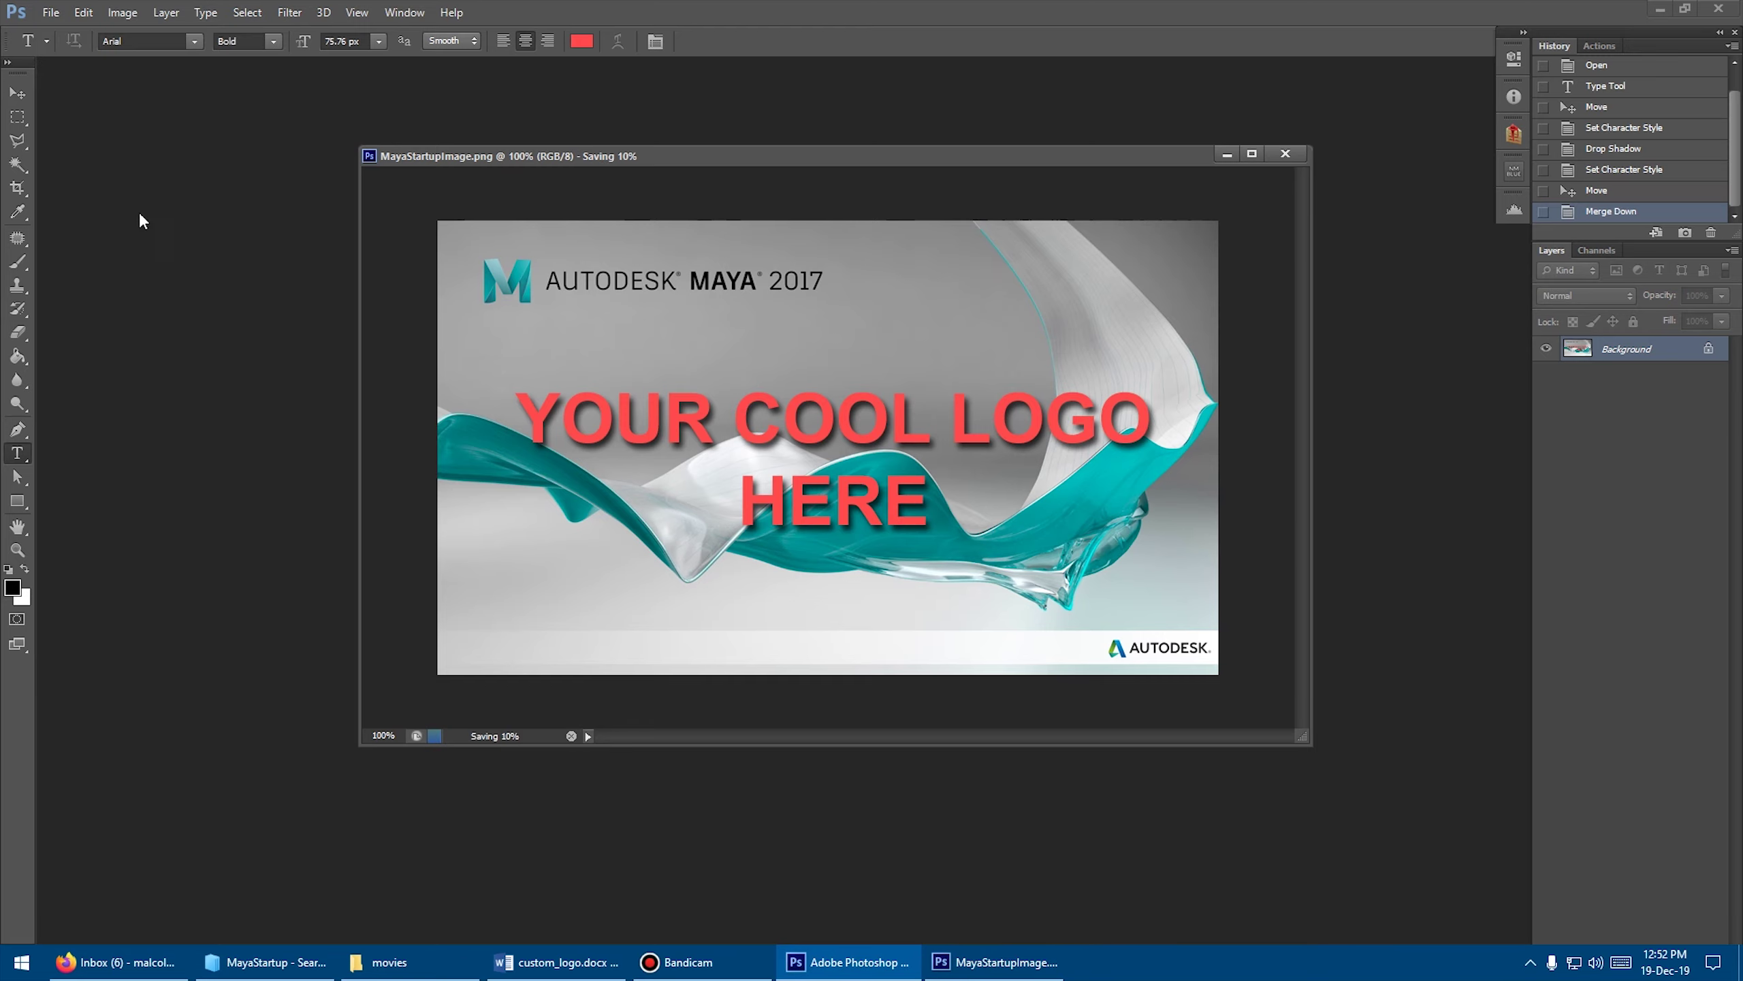
drag(734, 156, 706, 156)
click(1257, 153)
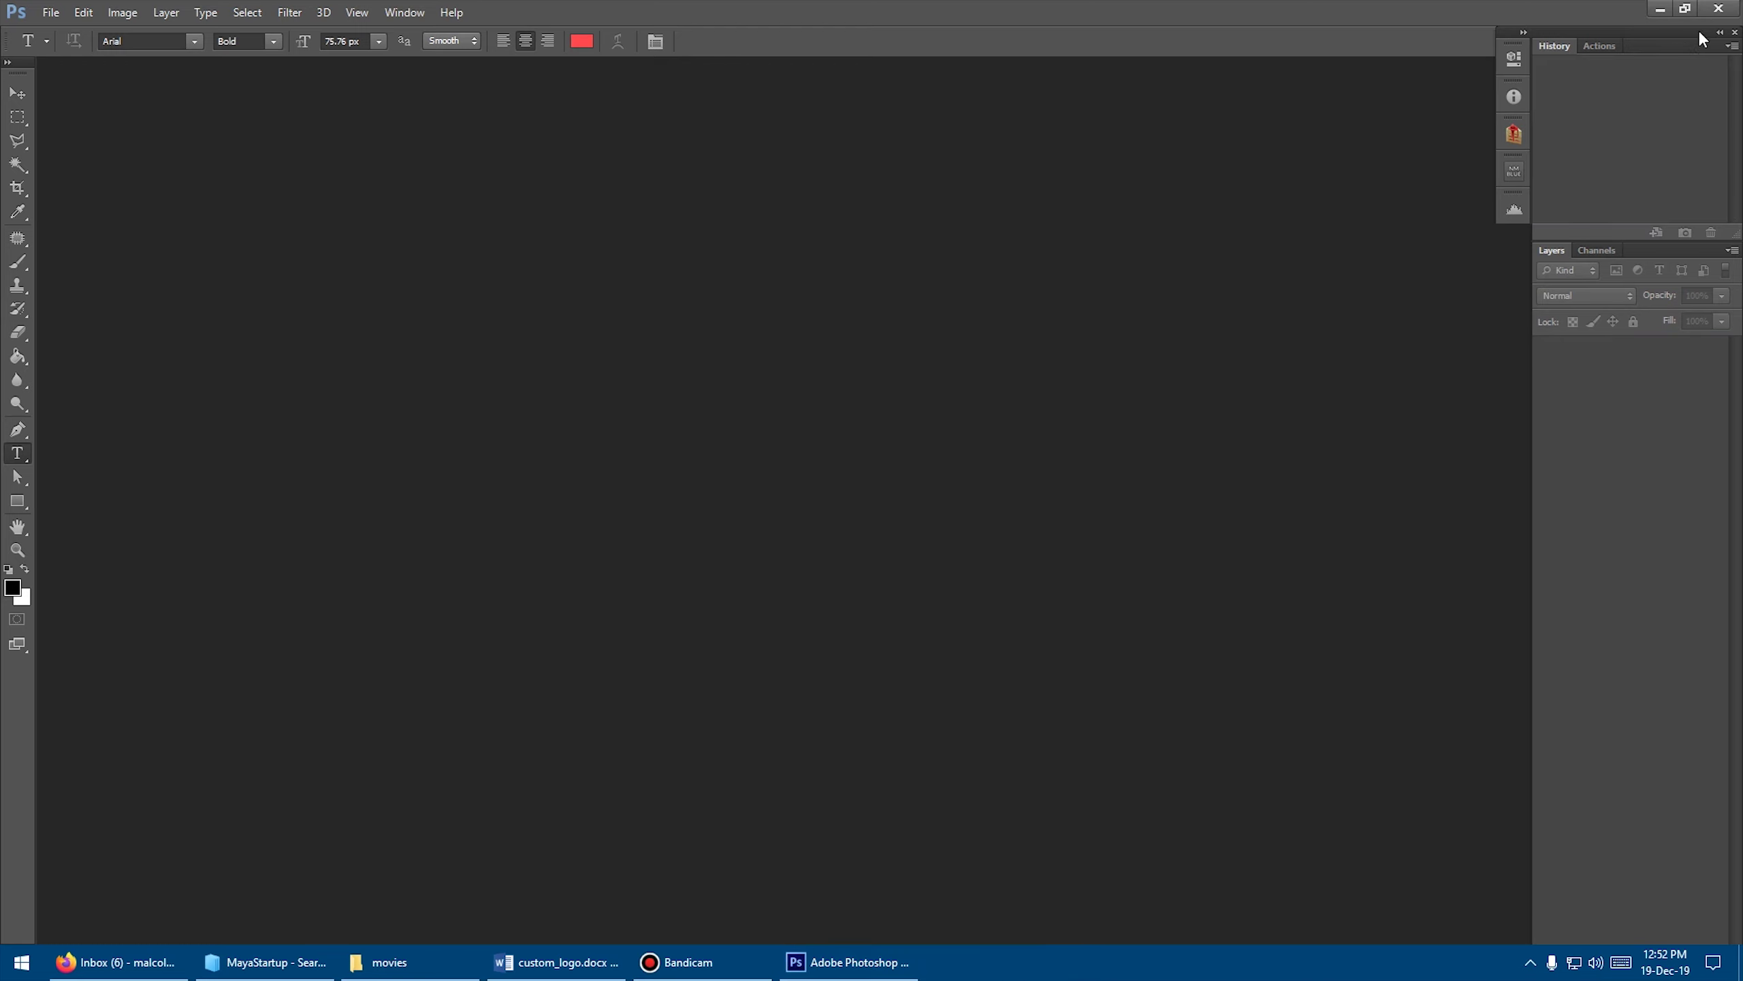
click(1719, 9)
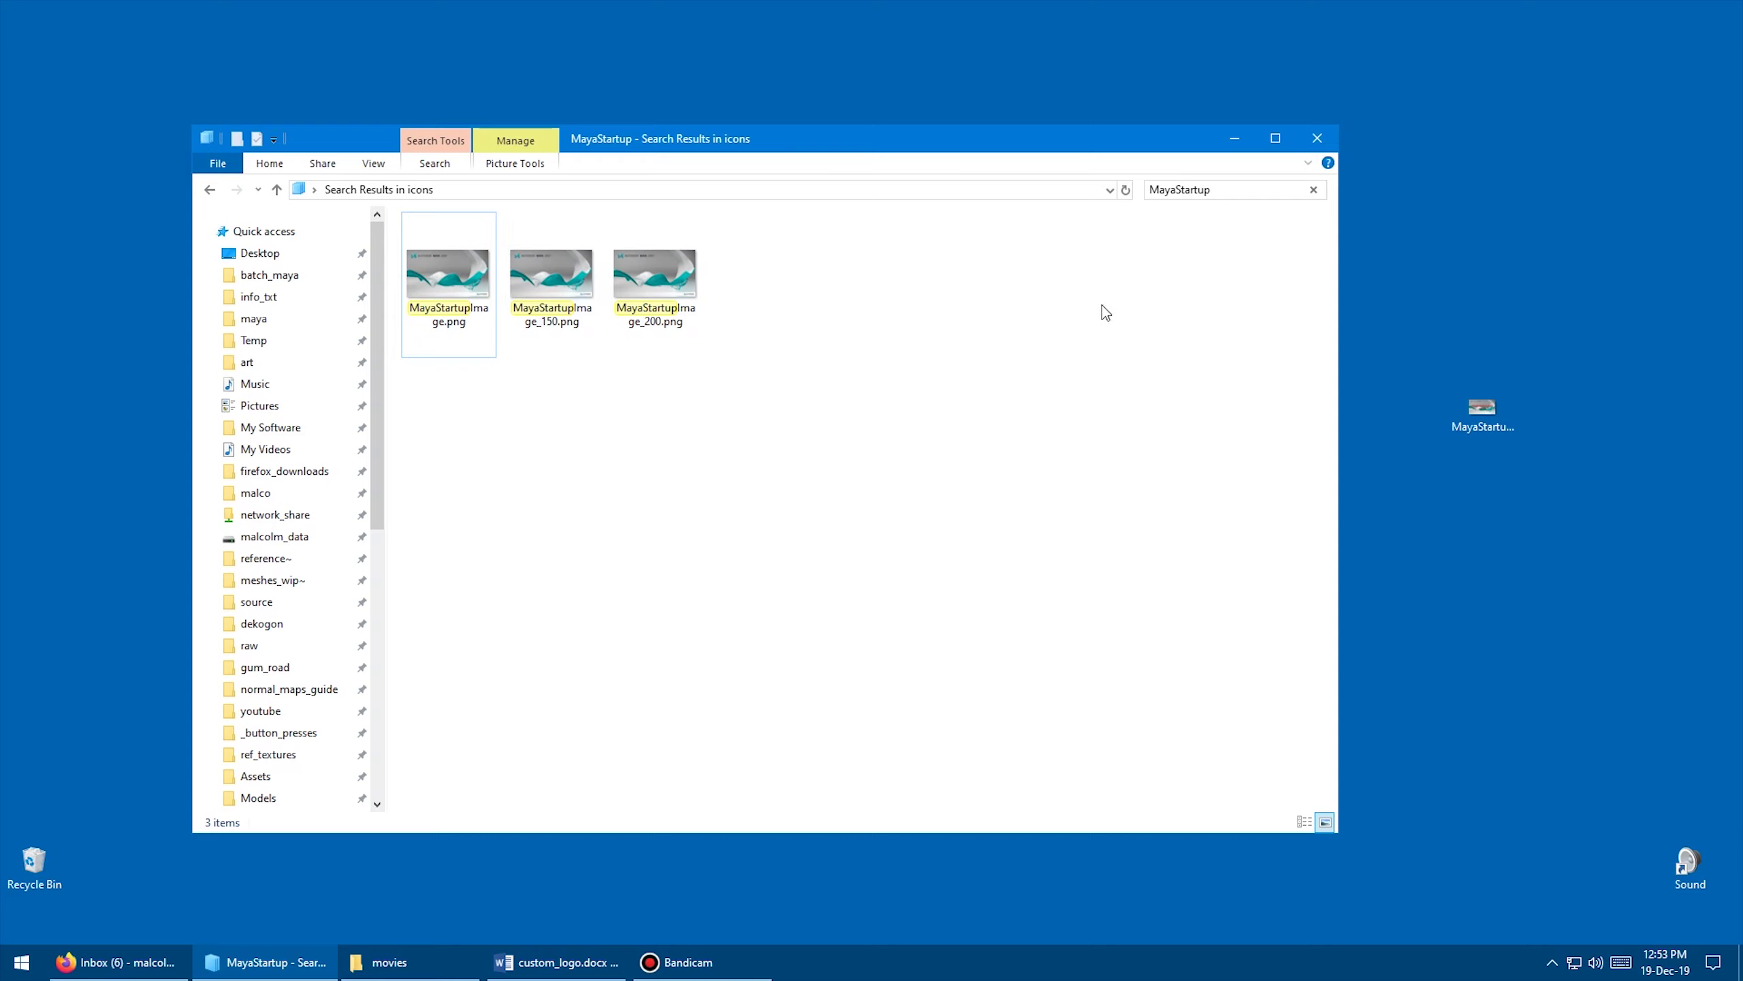
Move the red-logo MayaStartupImage.png from the desktop into Maya2017's icons folder, replacing the original.
click(1313, 190)
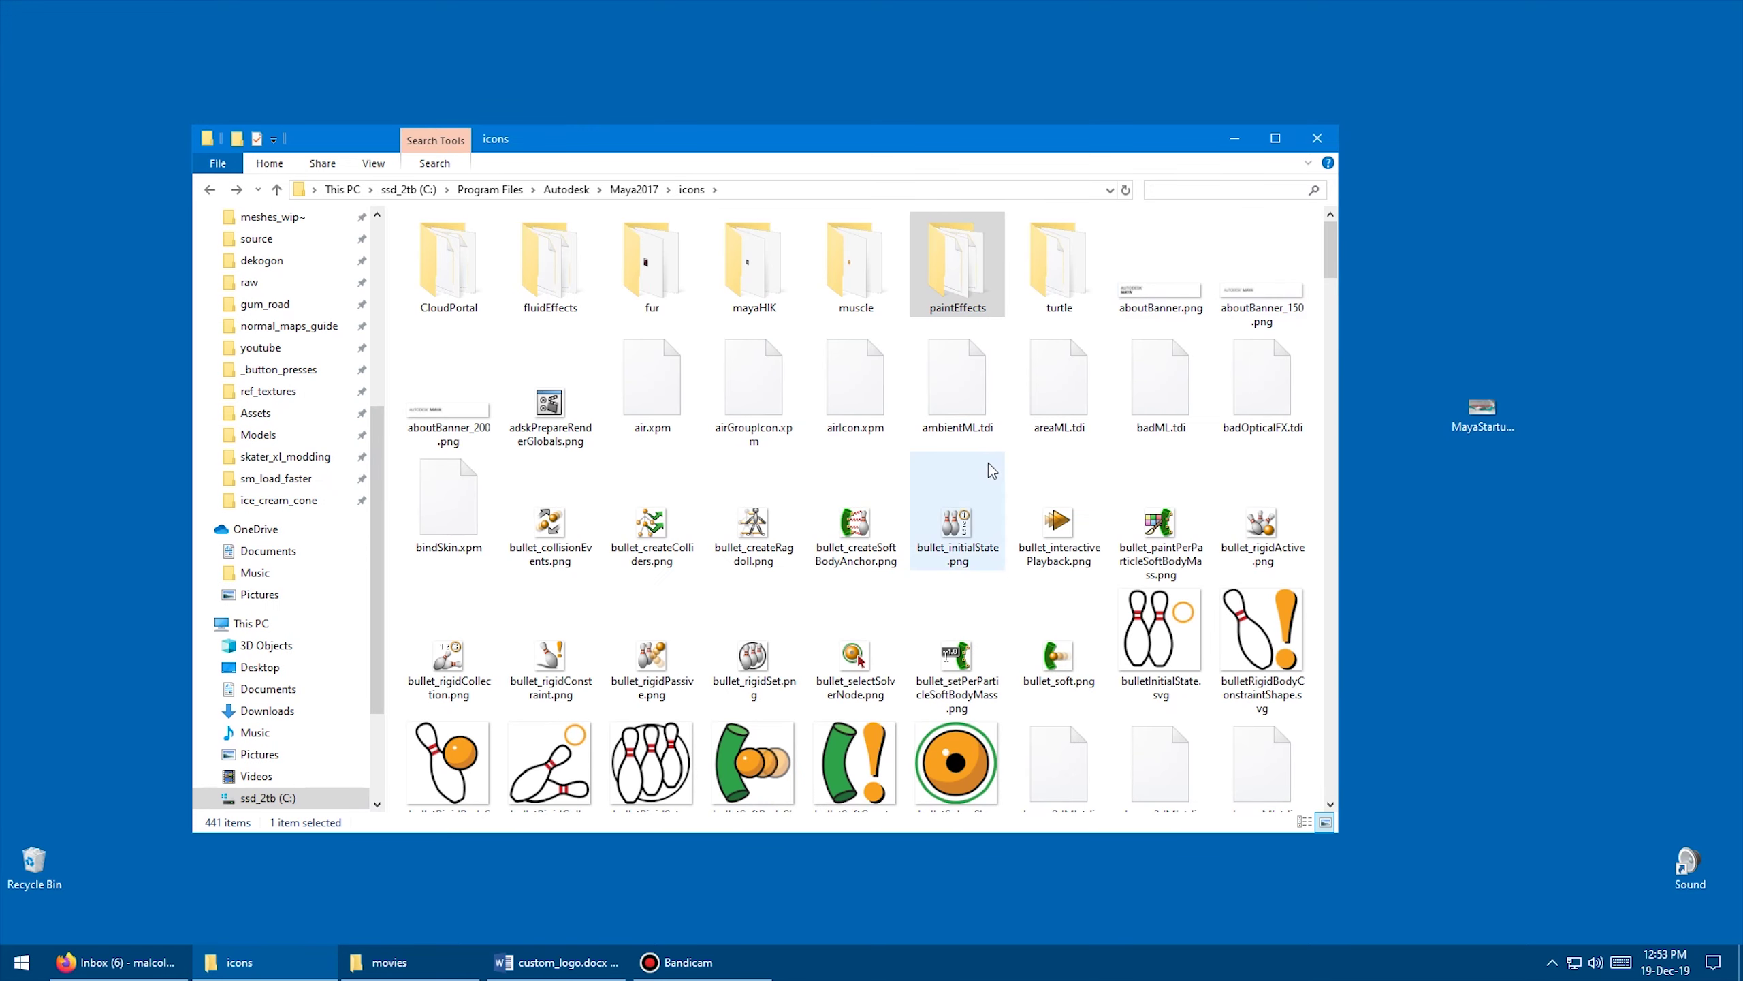
drag(1483, 411, 1399, 502)
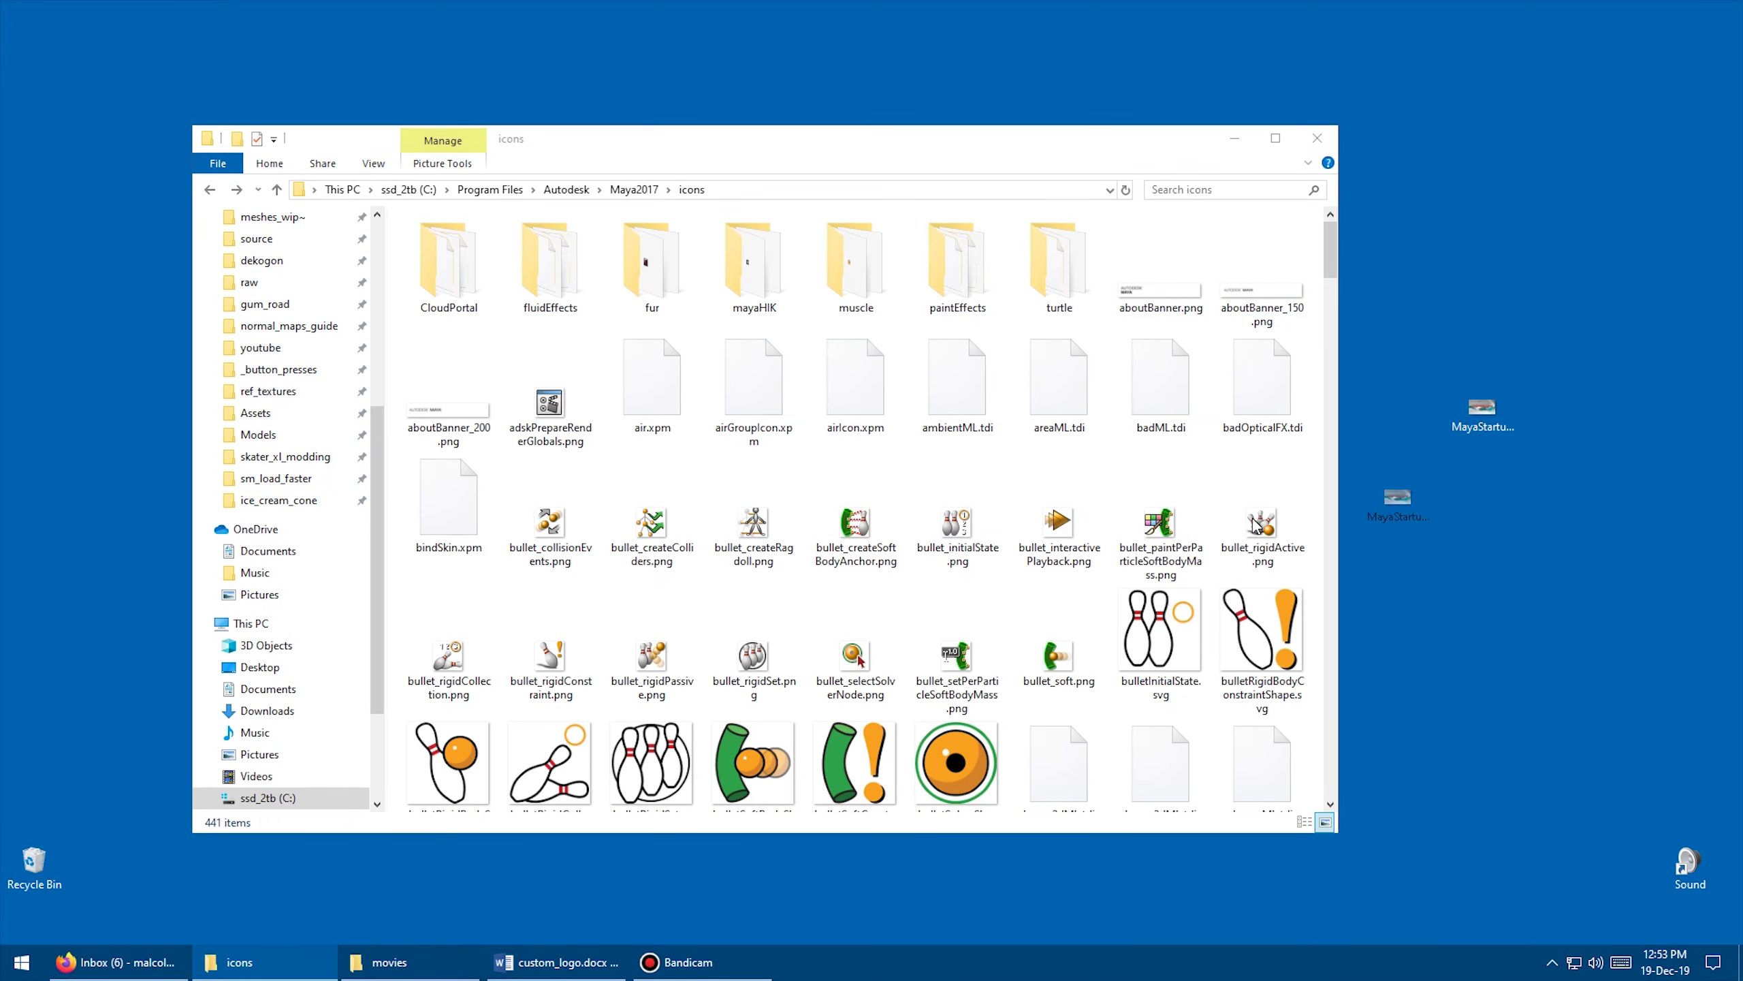
drag(1253, 525, 1103, 477)
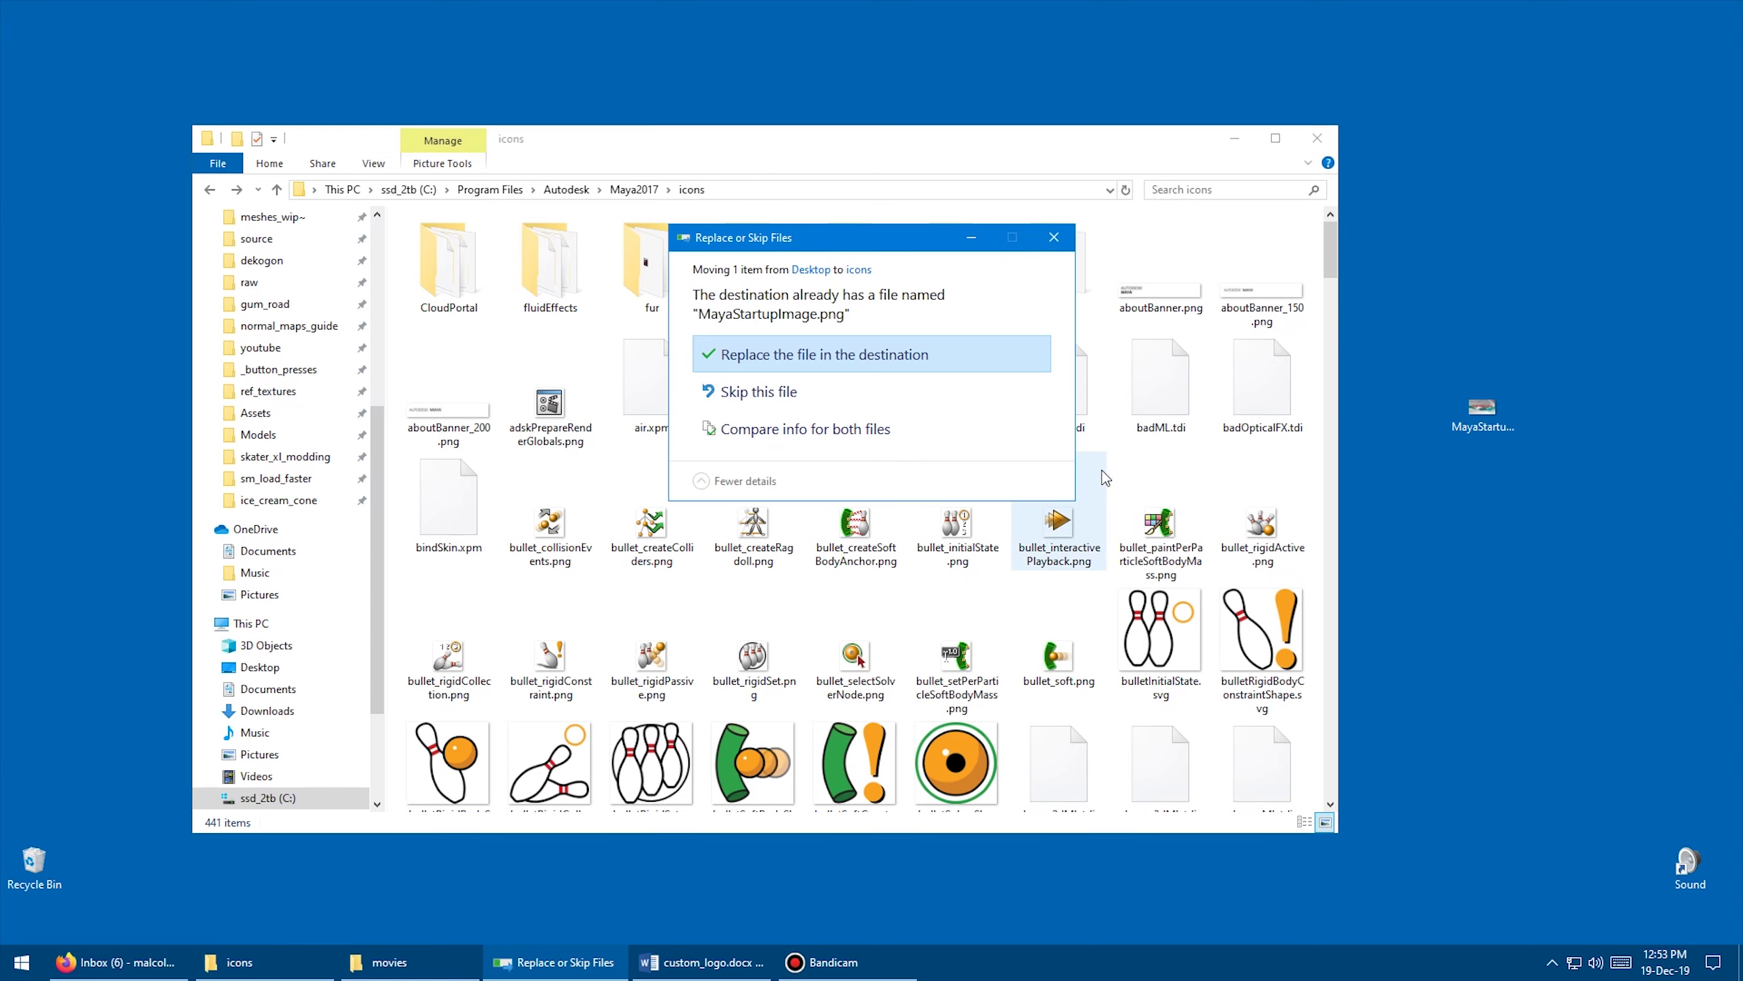
click(784, 360)
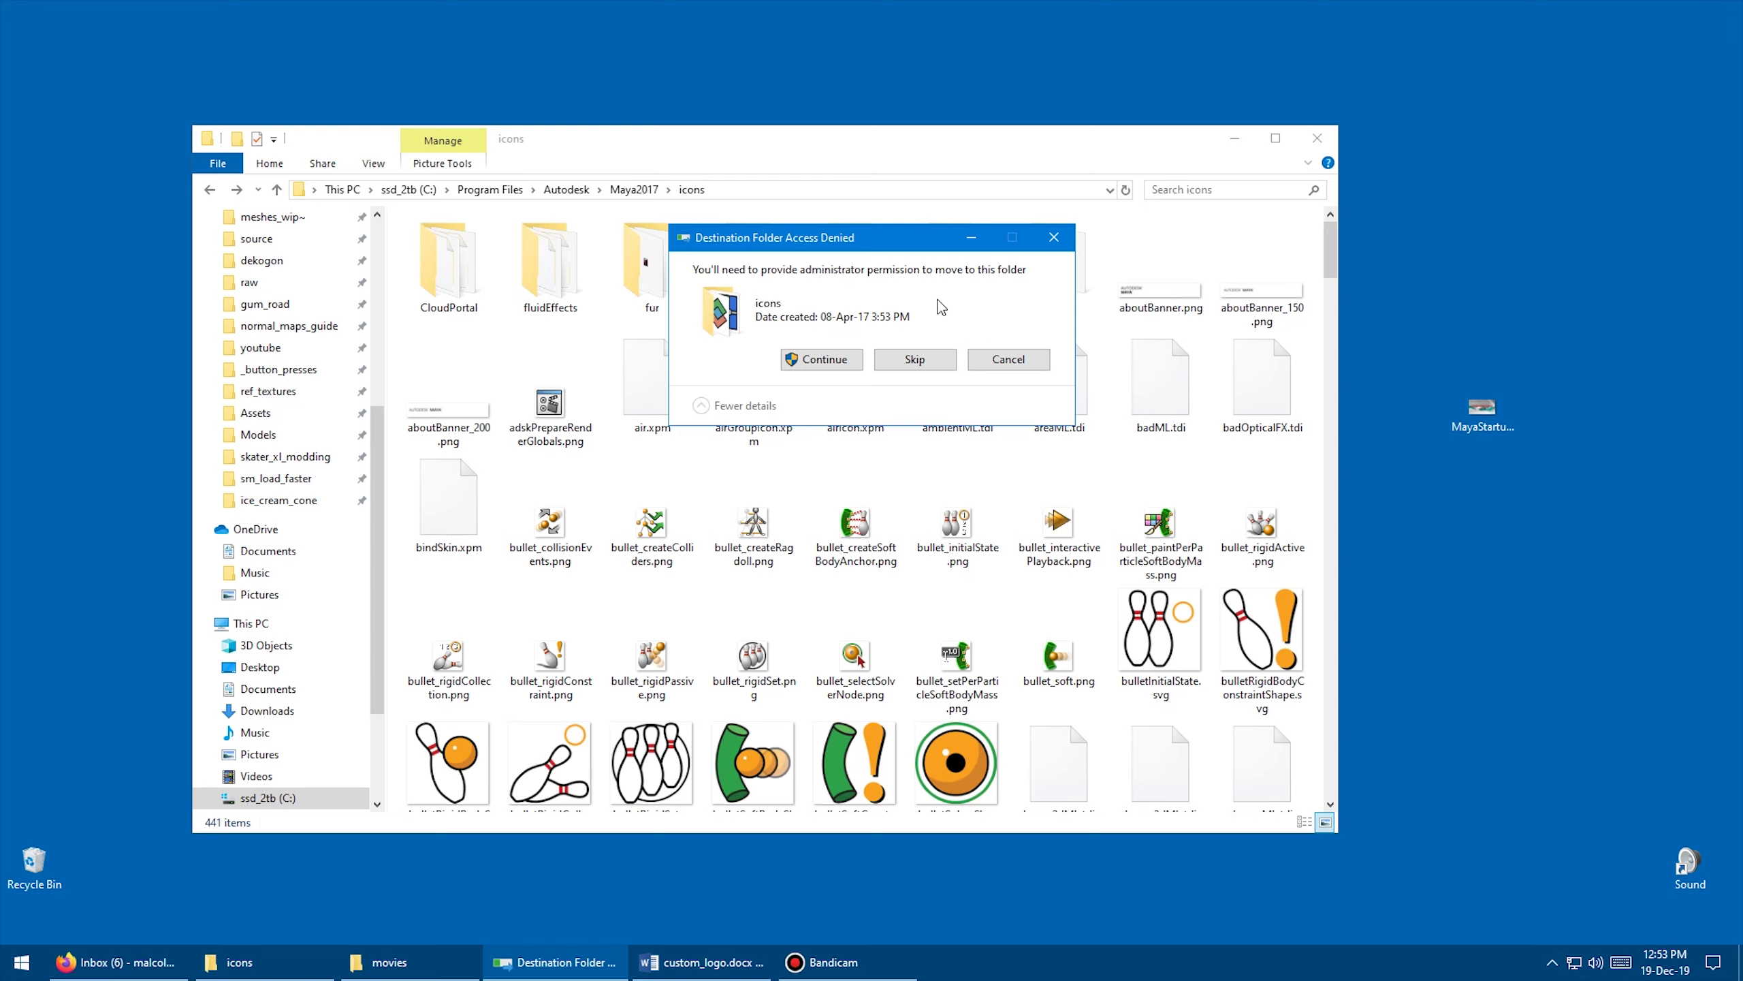
click(824, 359)
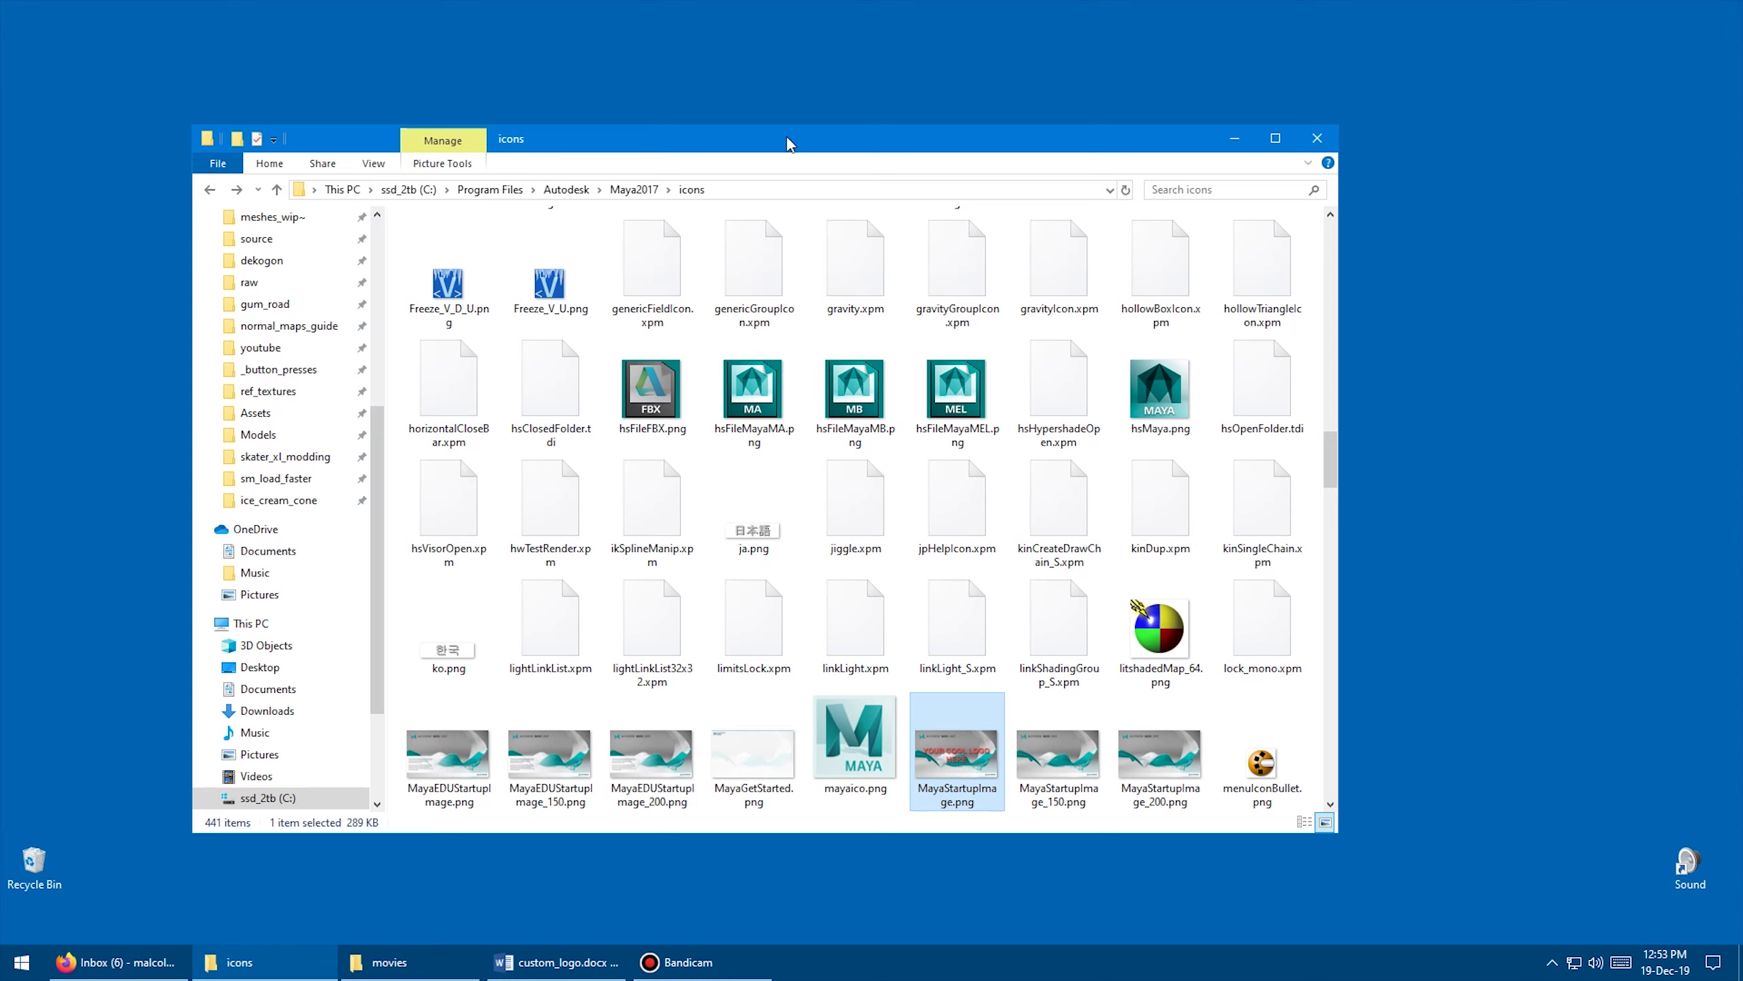
Minimize Explorer and launch Maya 2017 from Start to check the red-logo splash.
click(1217, 143)
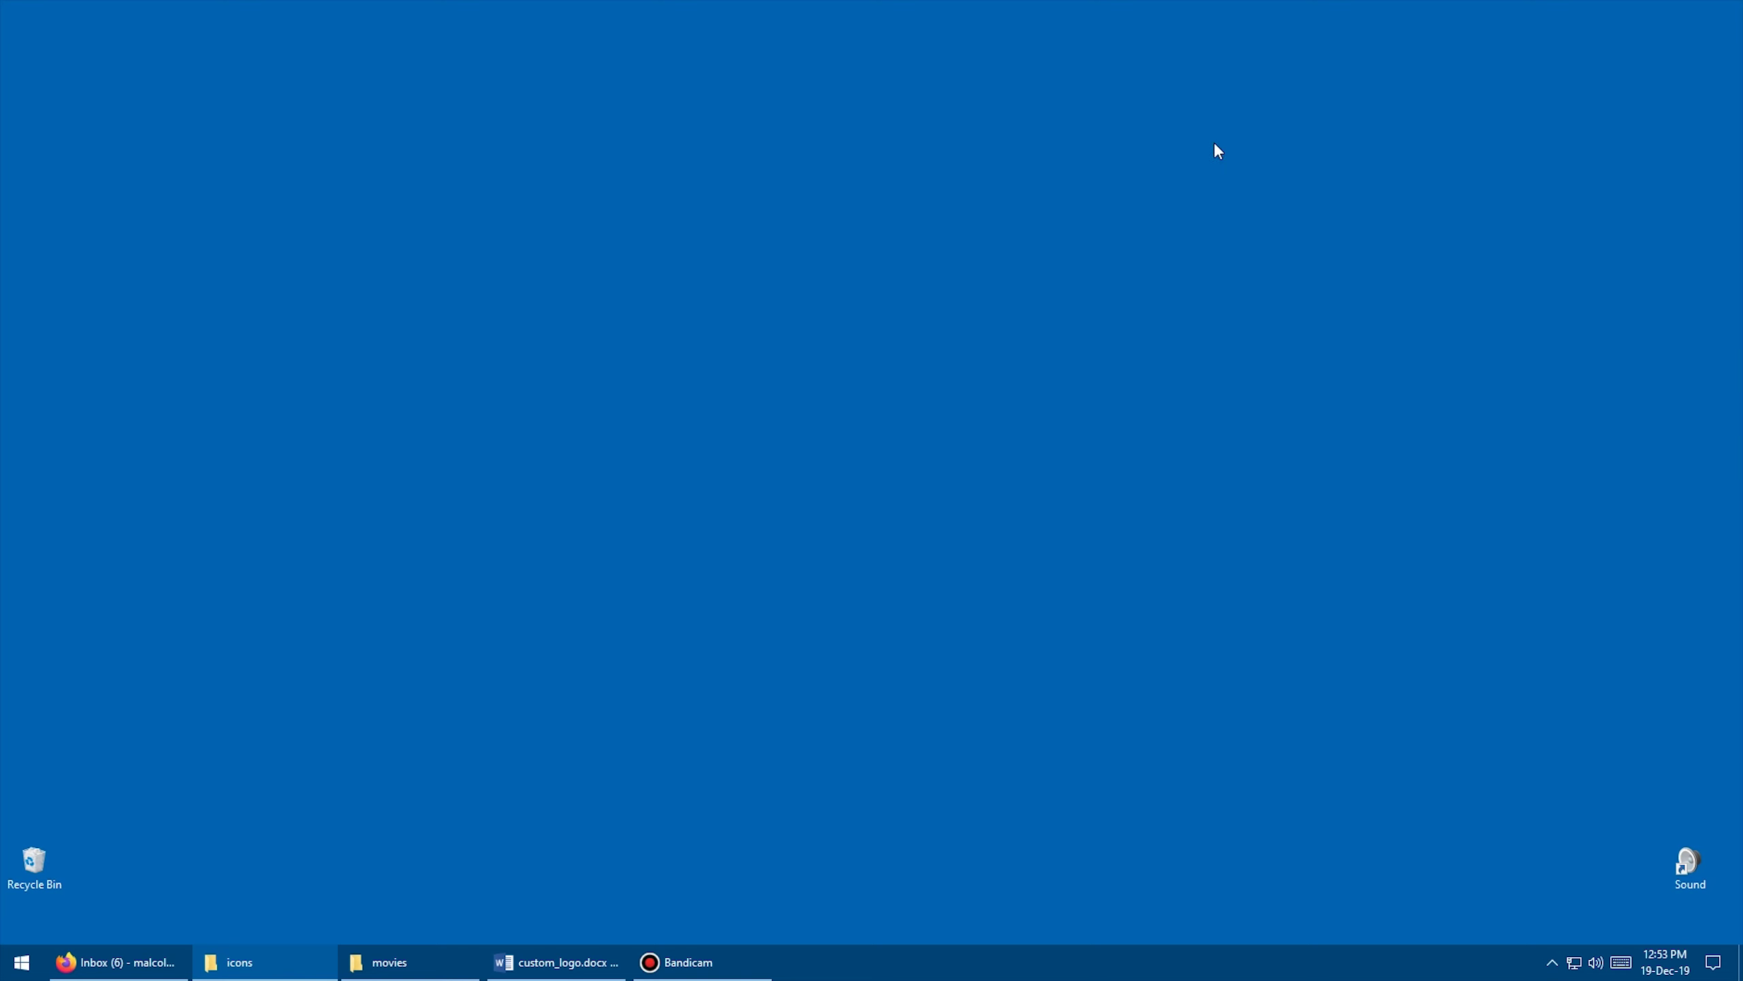
key(super)
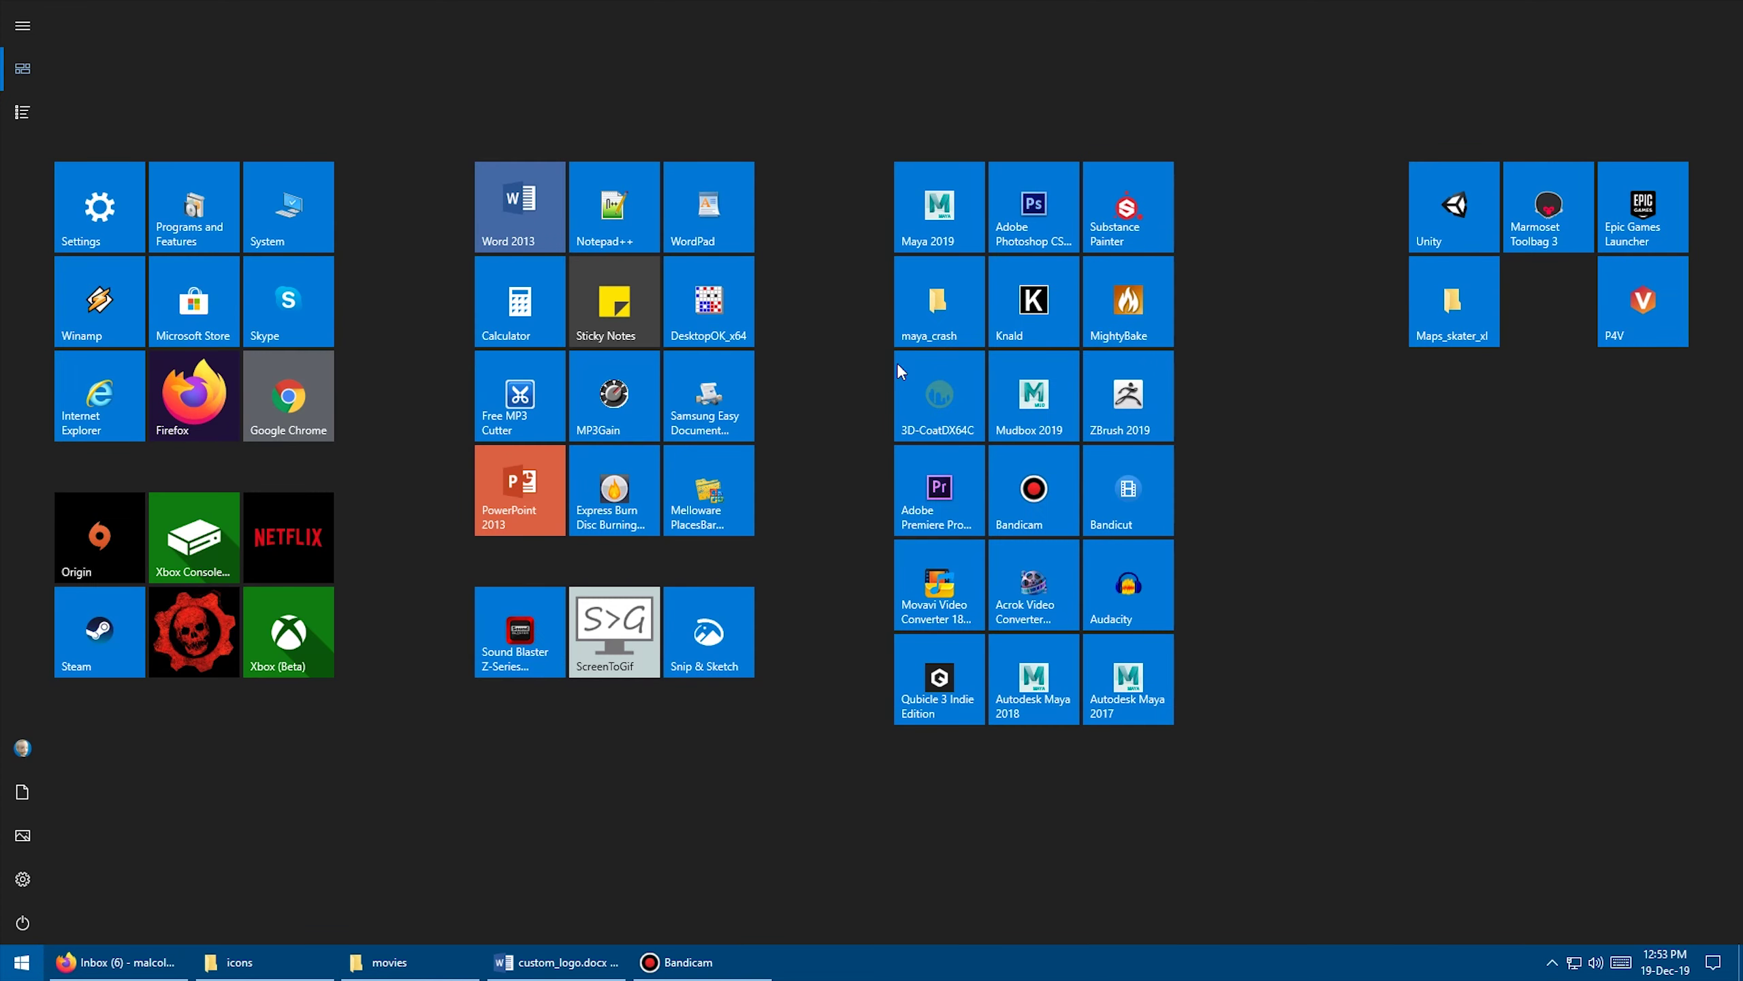
click(1126, 679)
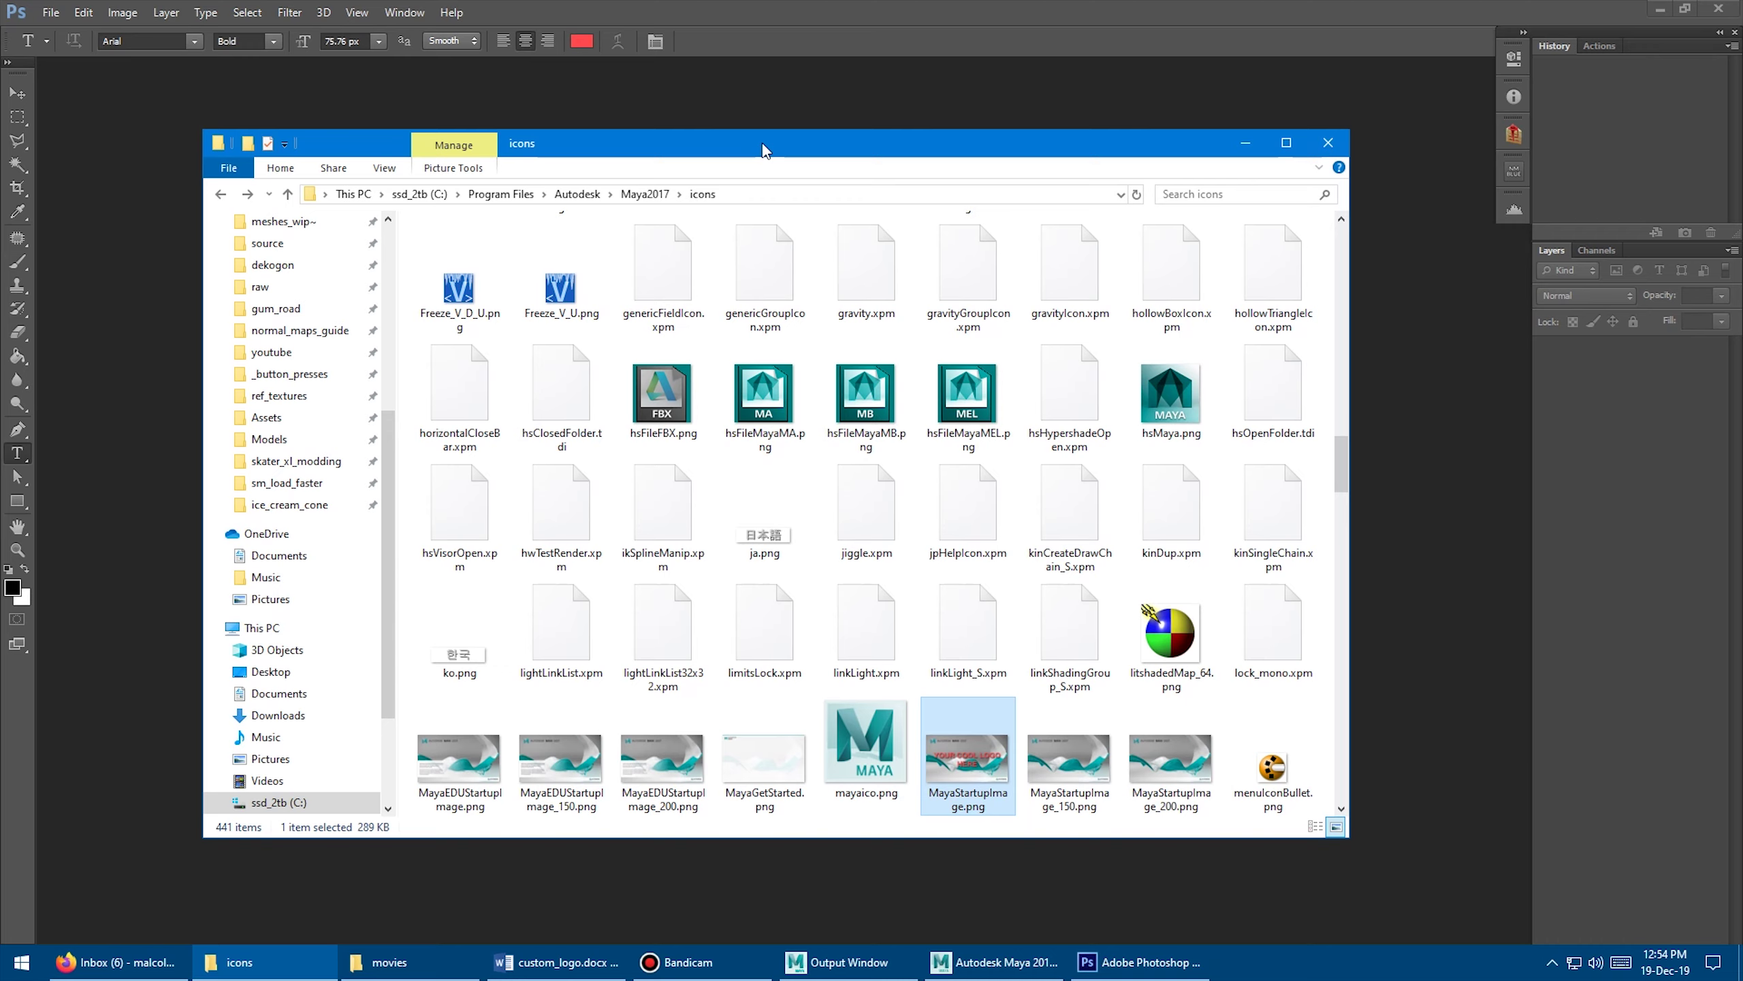
Switch to the Maya2019 icons folder, search MayaStartup, and open its MayaStartupImage.png in Photoshop.
click(754, 194)
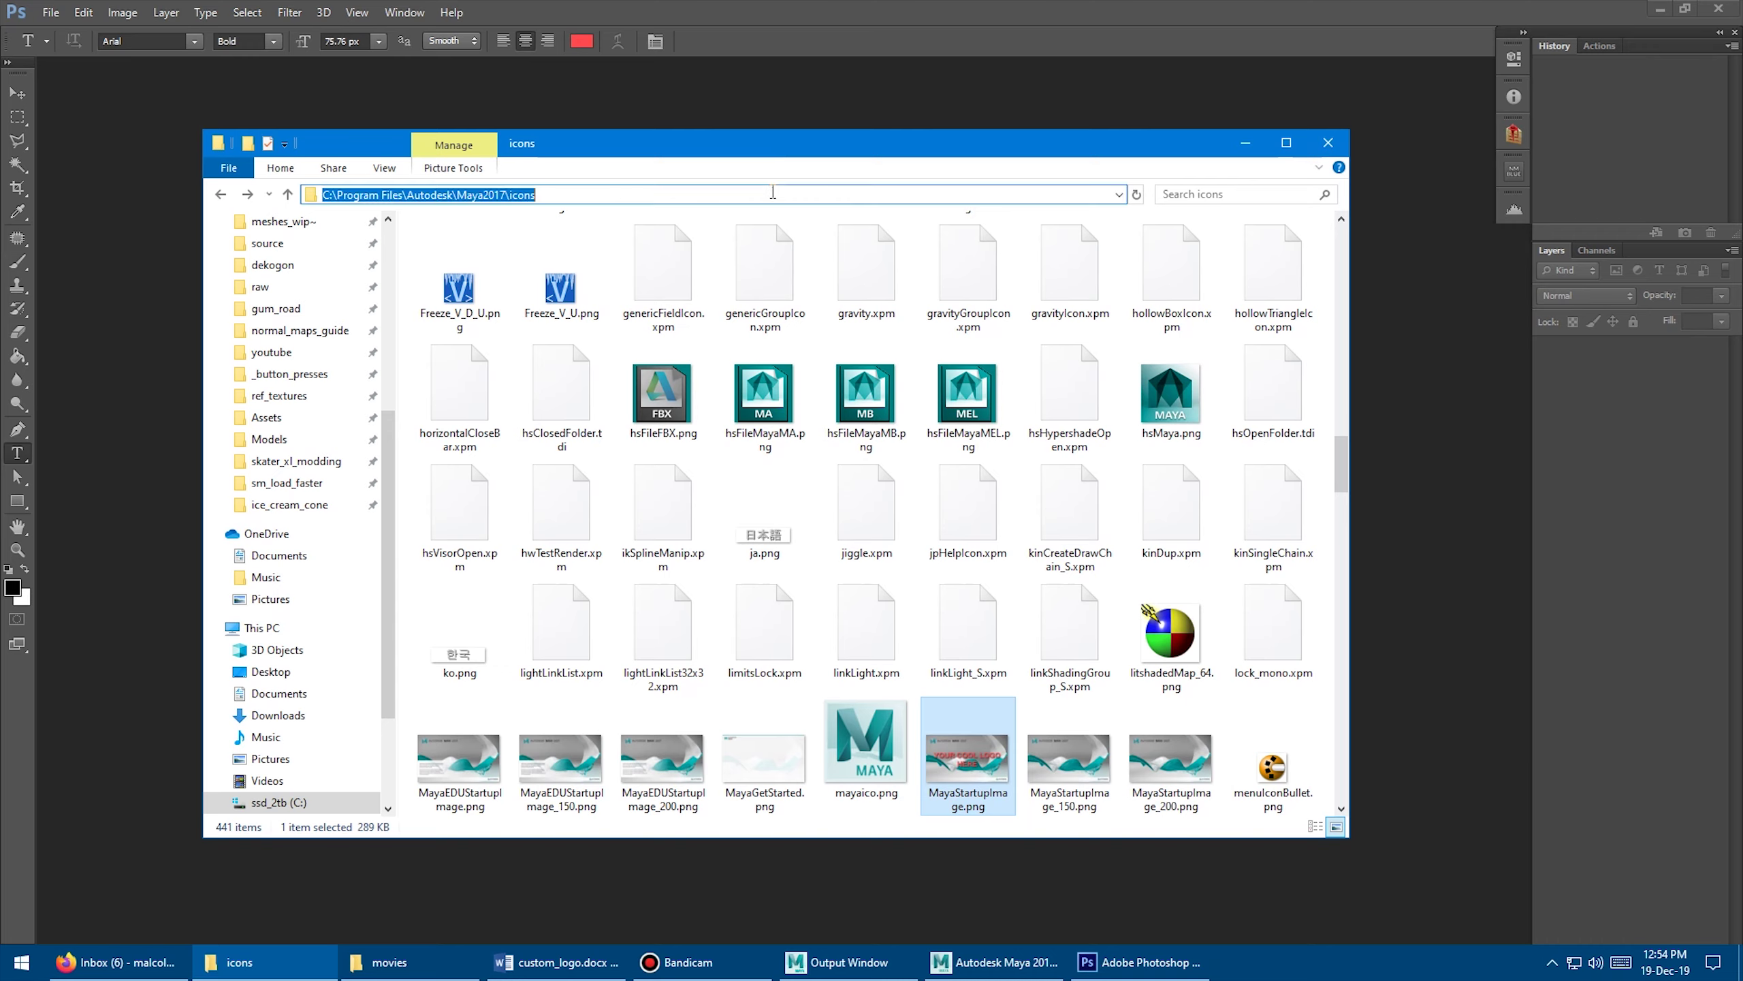
click(754, 194)
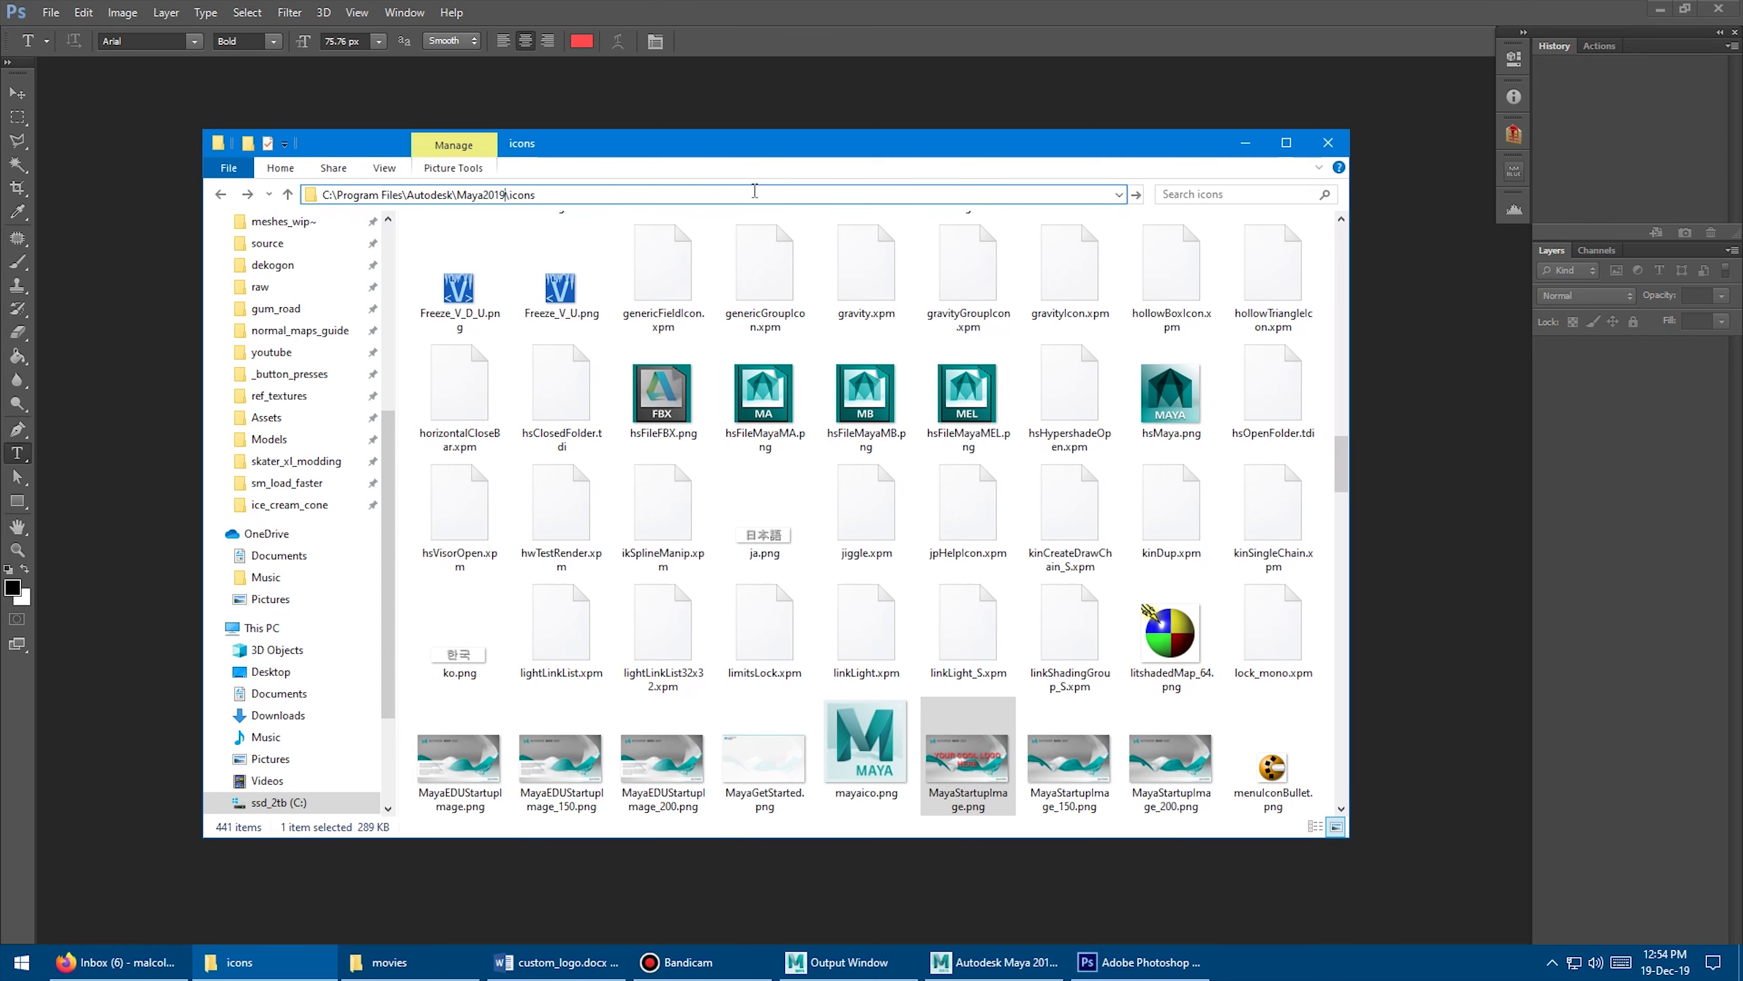
key(Return)
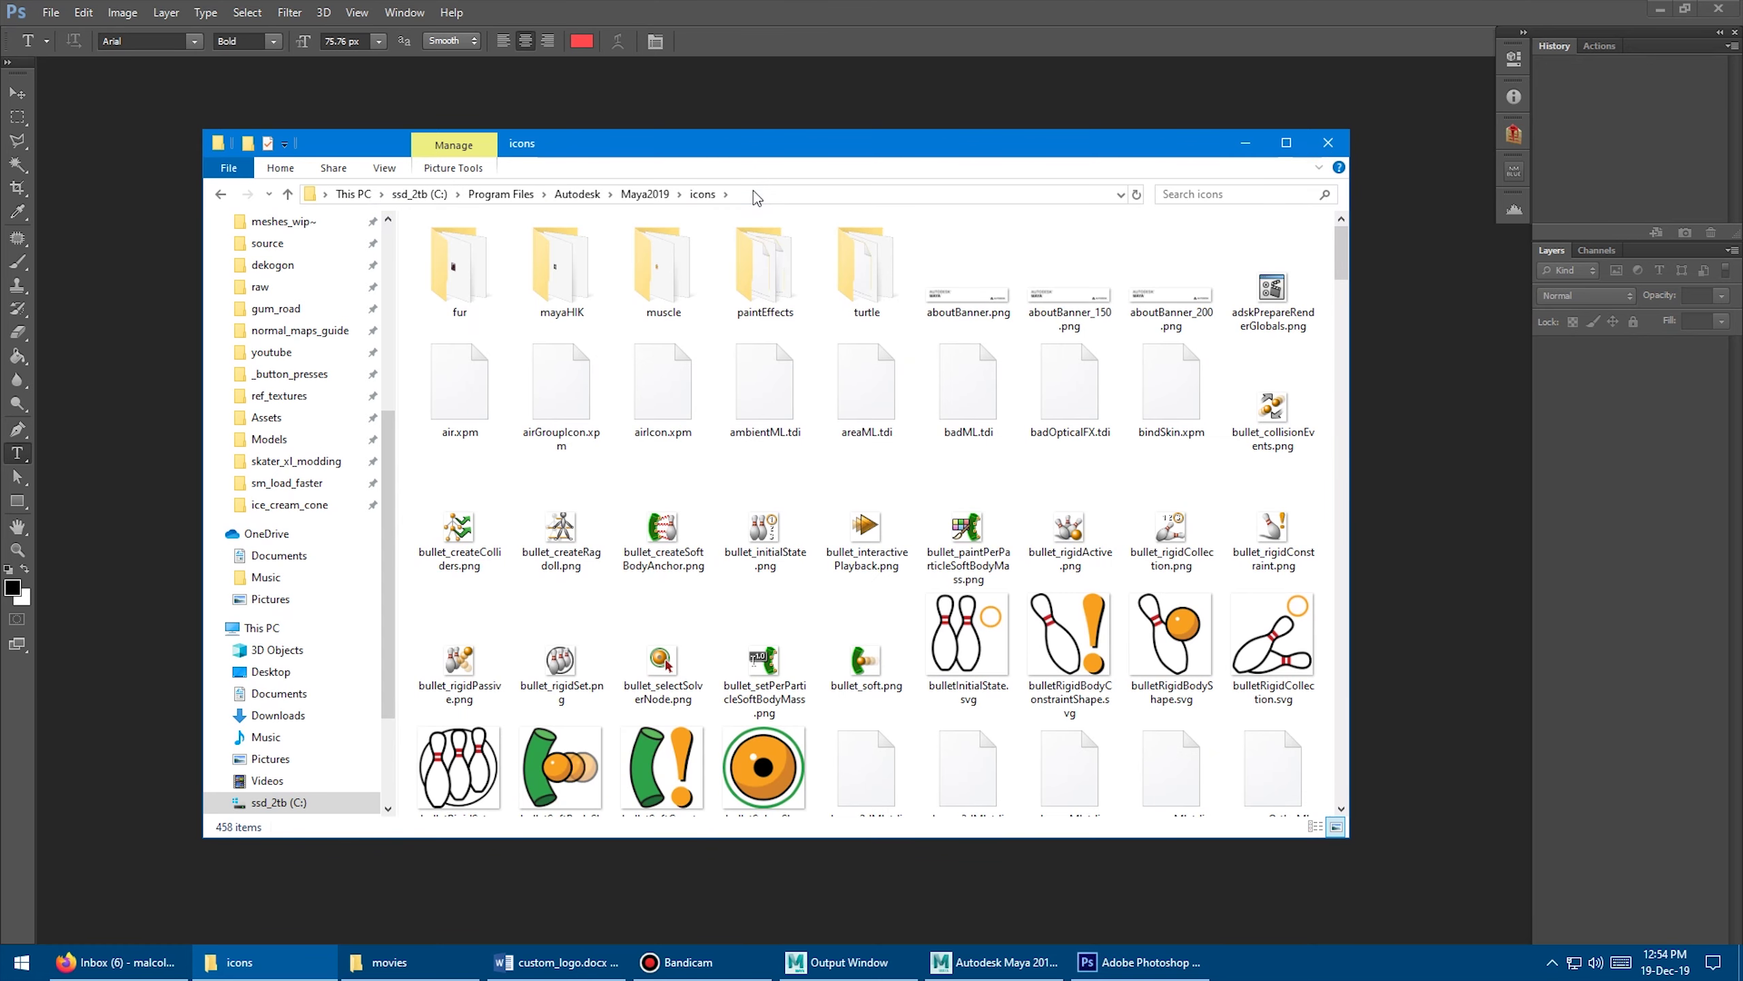
click(1227, 193)
text(Ma)
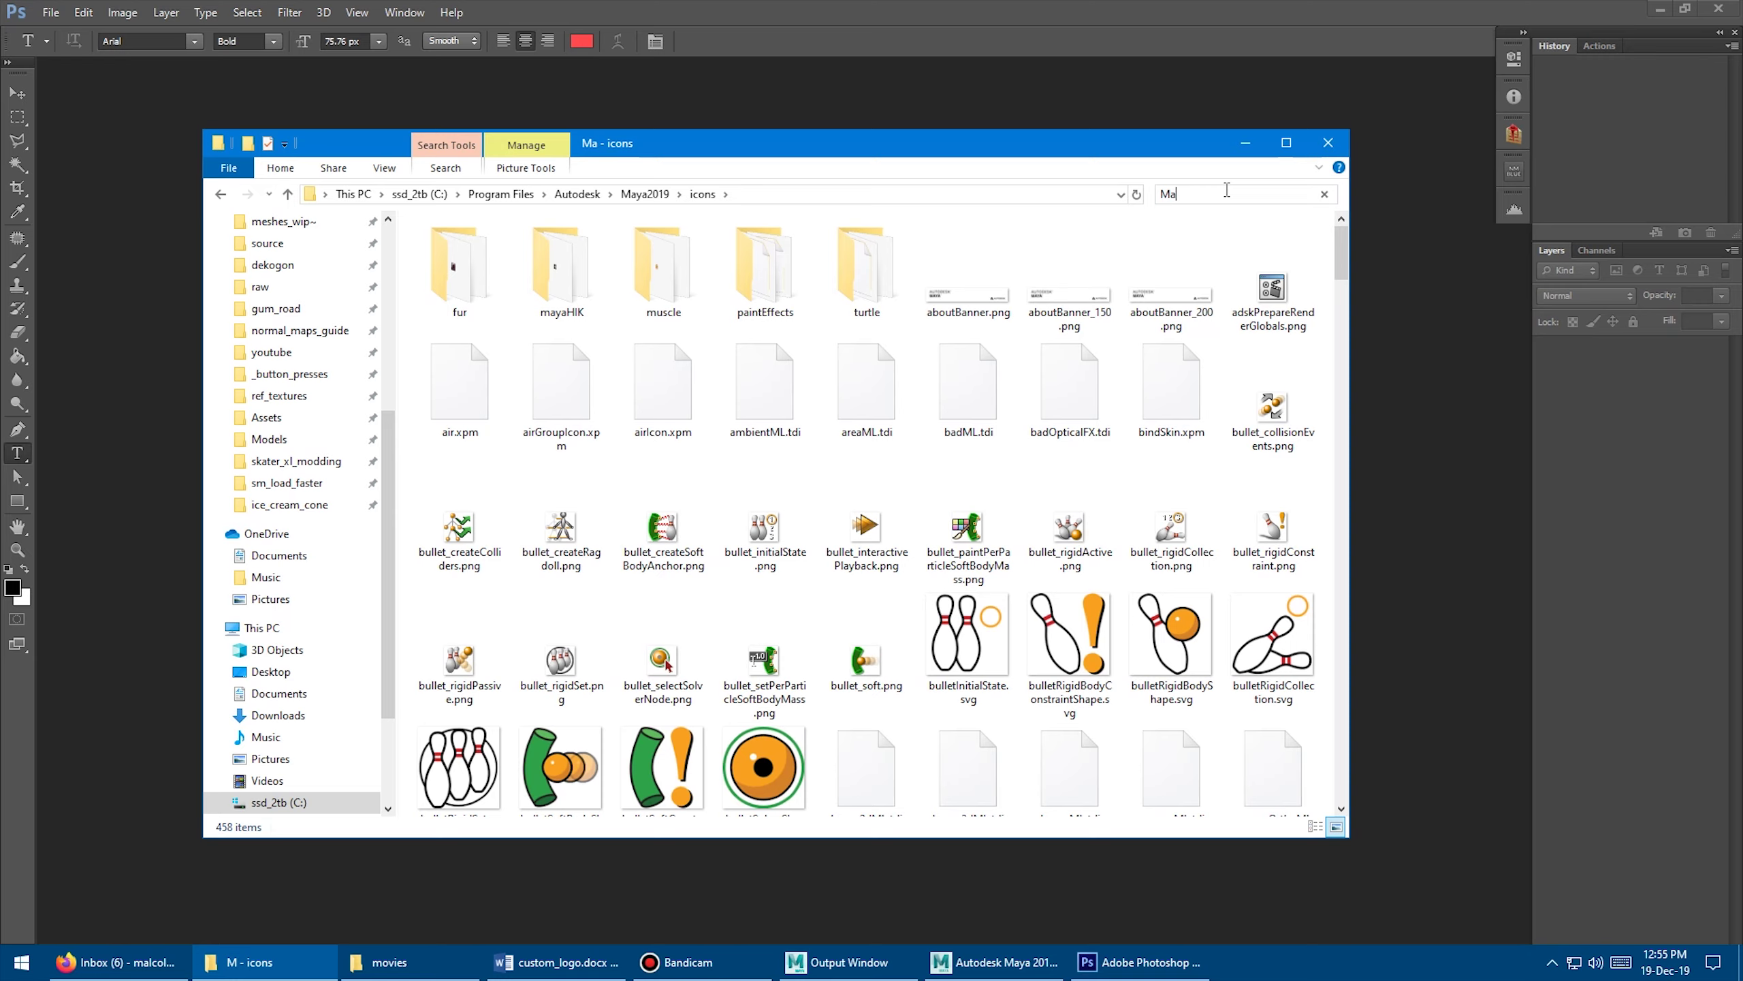
text(yaS)
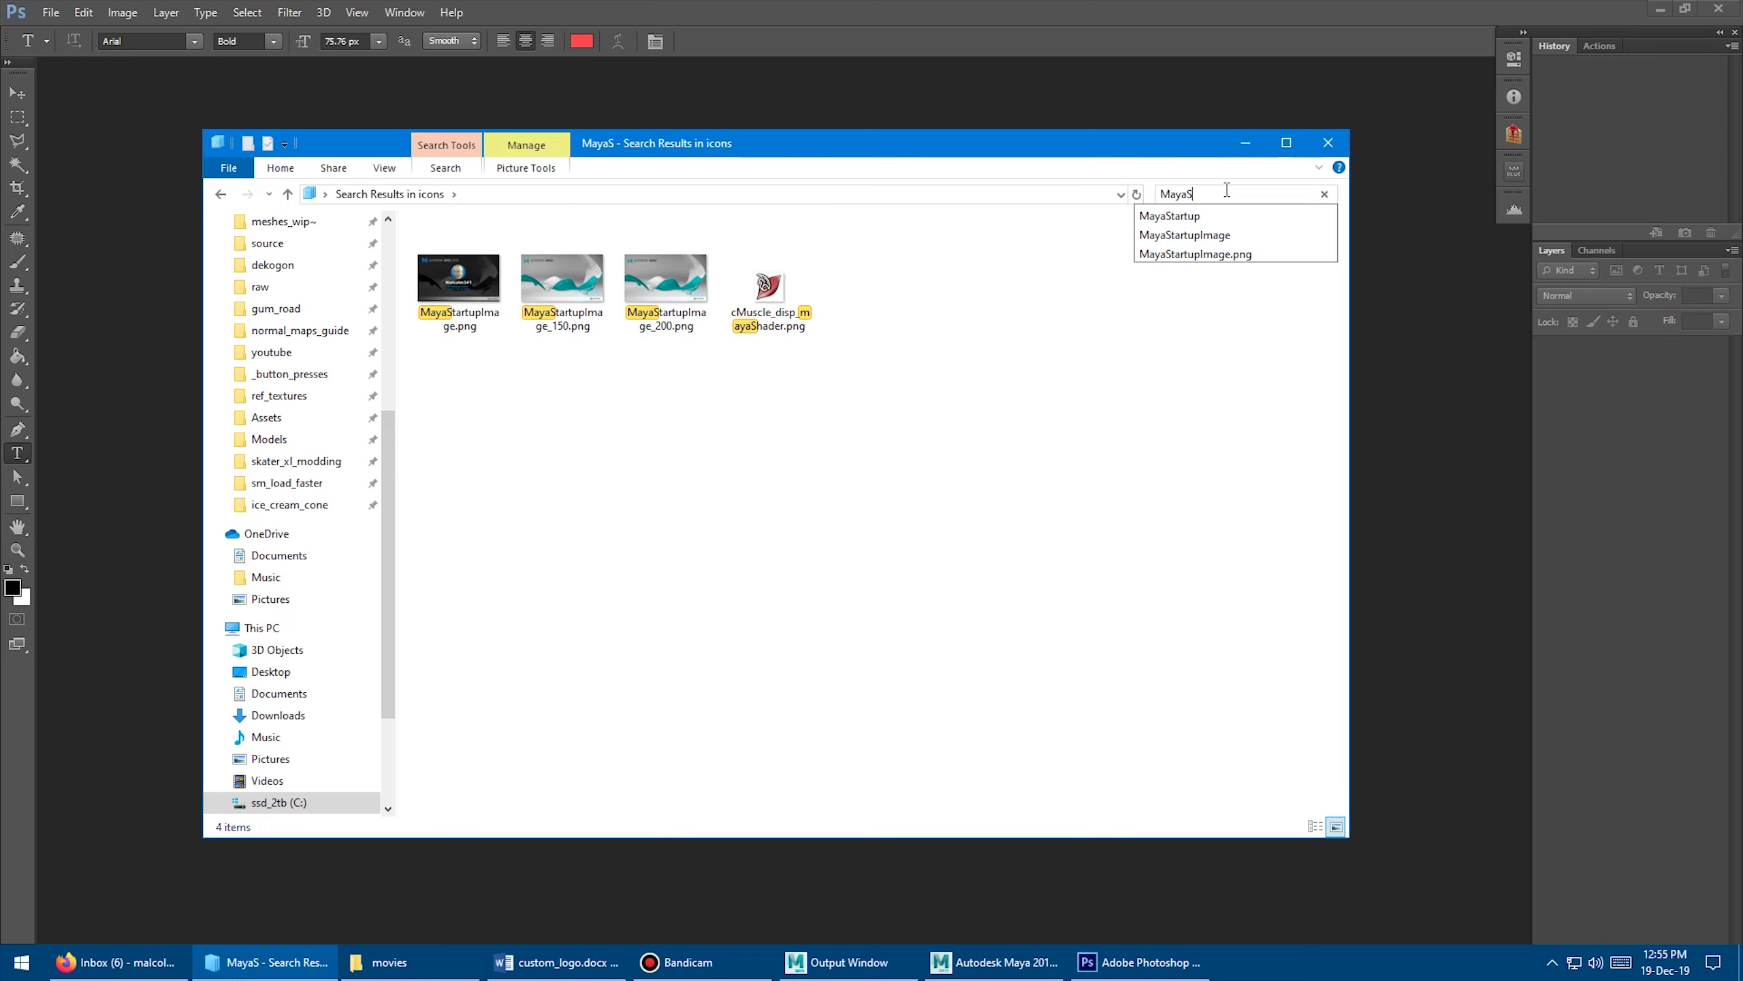
click(1208, 216)
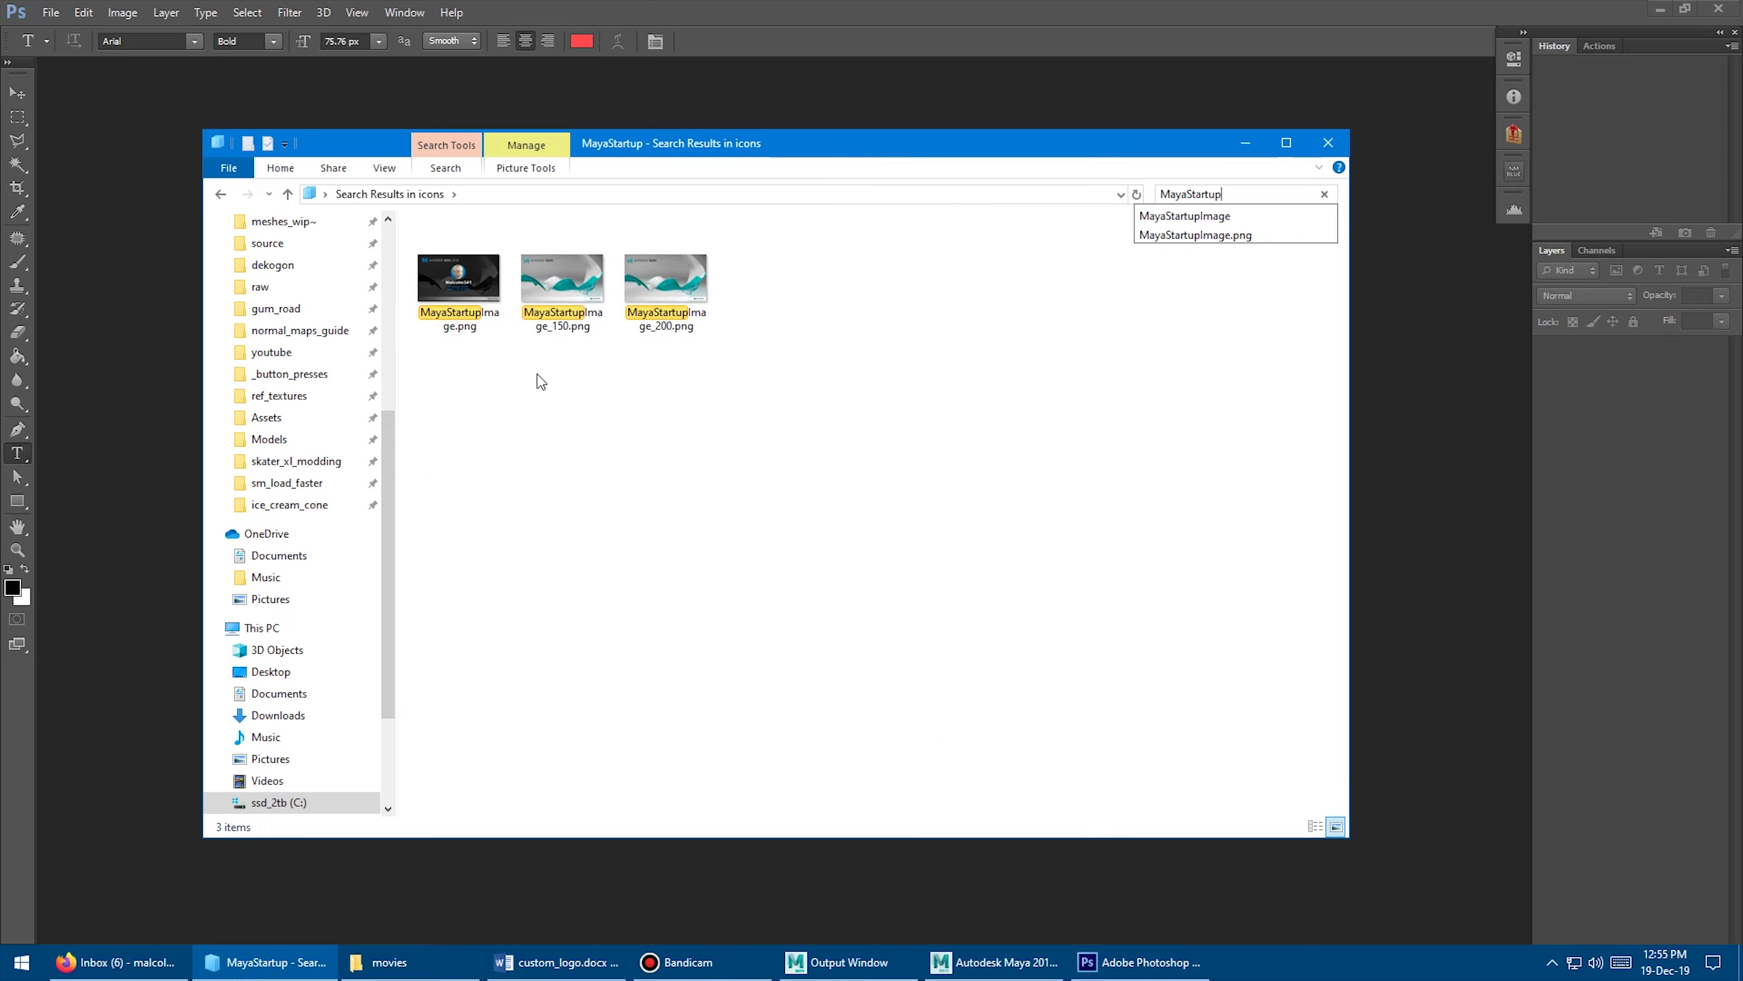
click(460, 289)
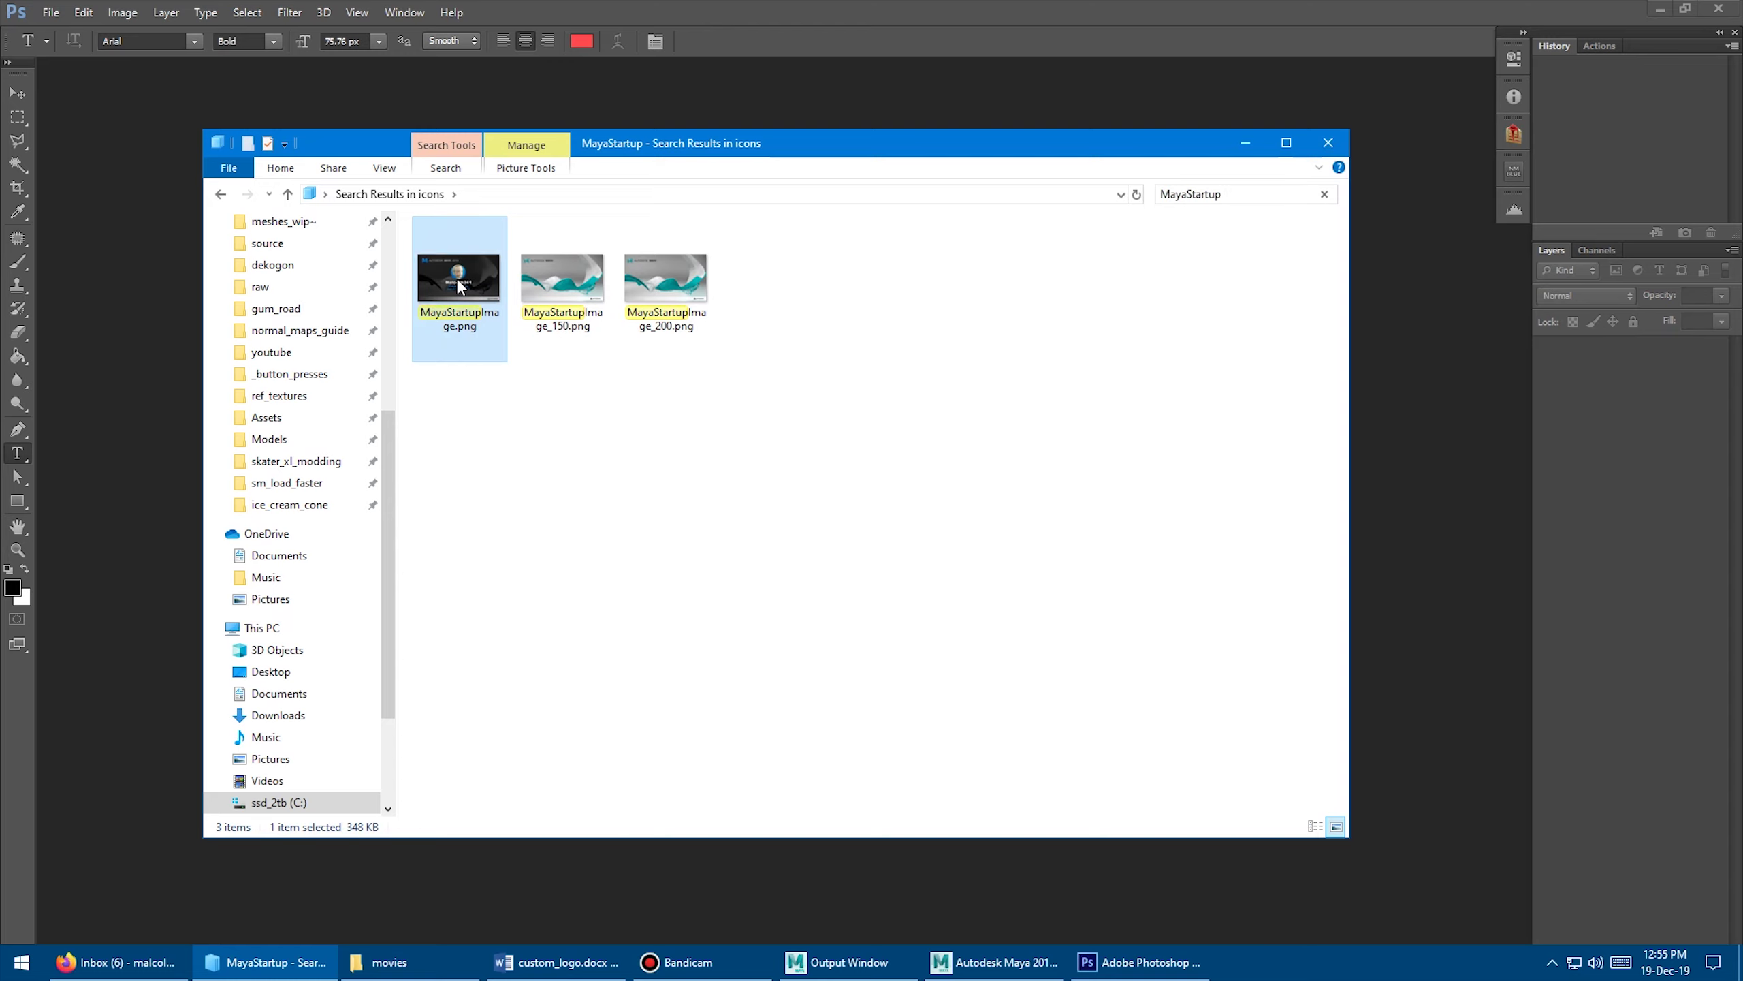
key(Return)
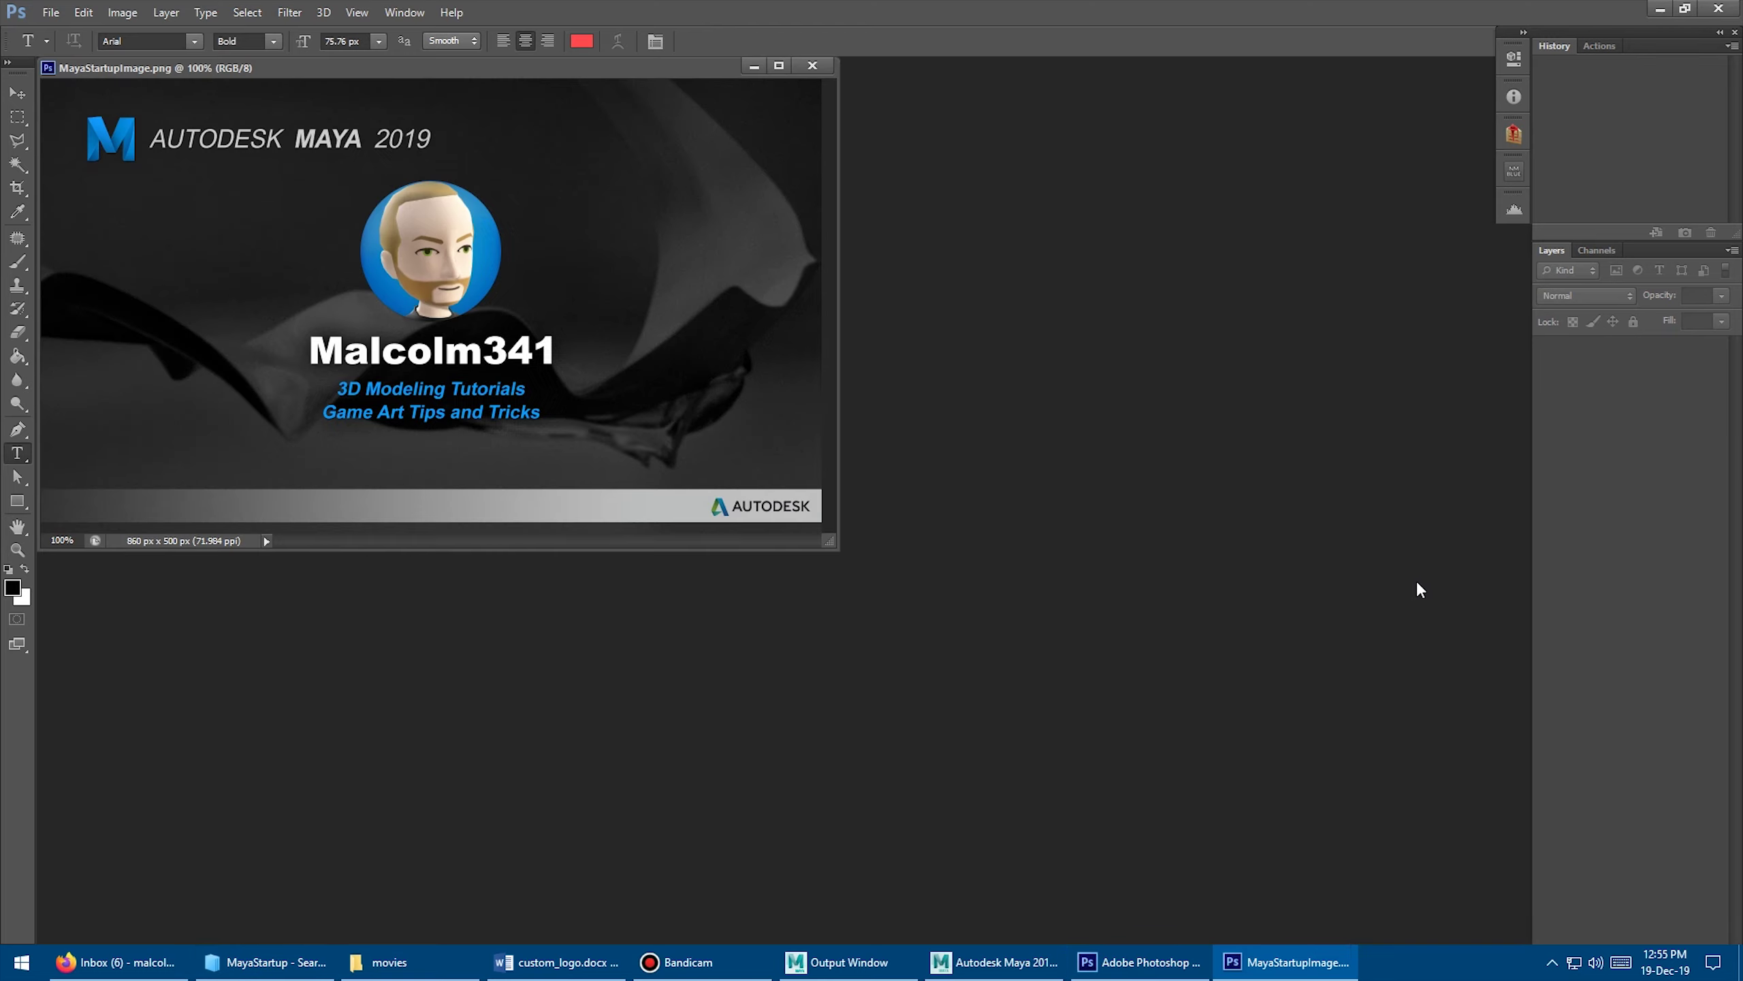
Centre and enlarge the Maya 2019 startup image window in Photoshop.
drag(432, 68, 825, 211)
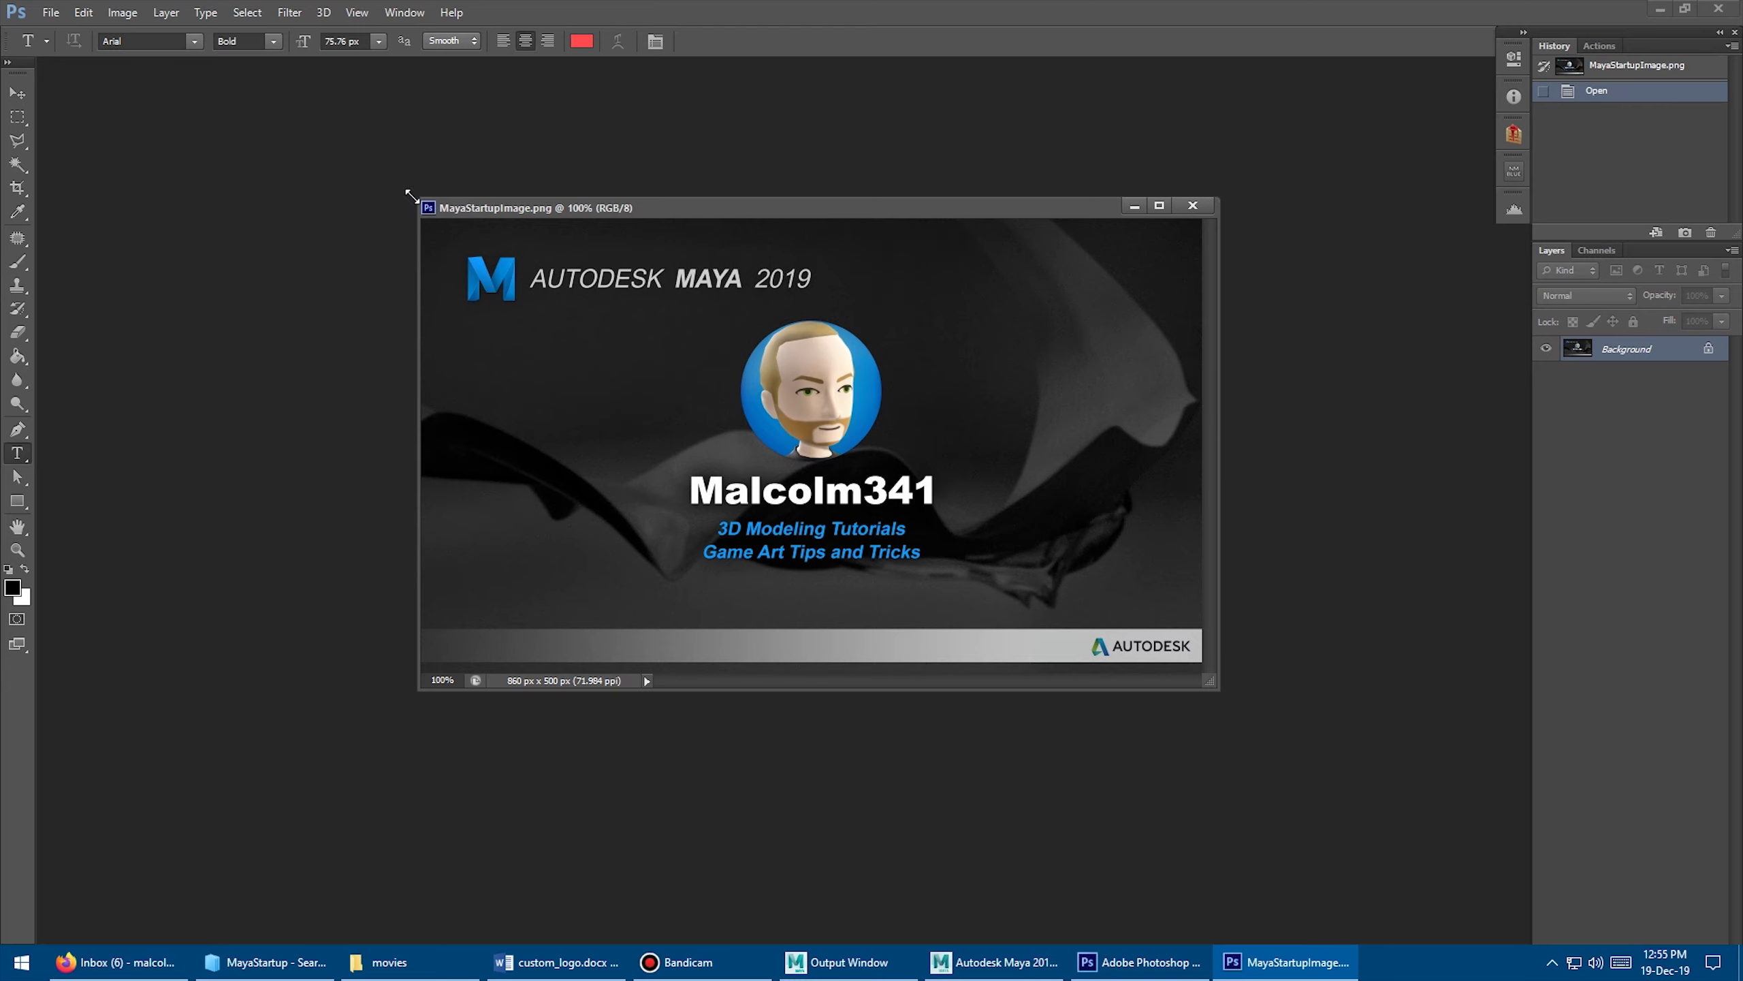
drag(410, 195, 347, 154)
drag(594, 161, 653, 177)
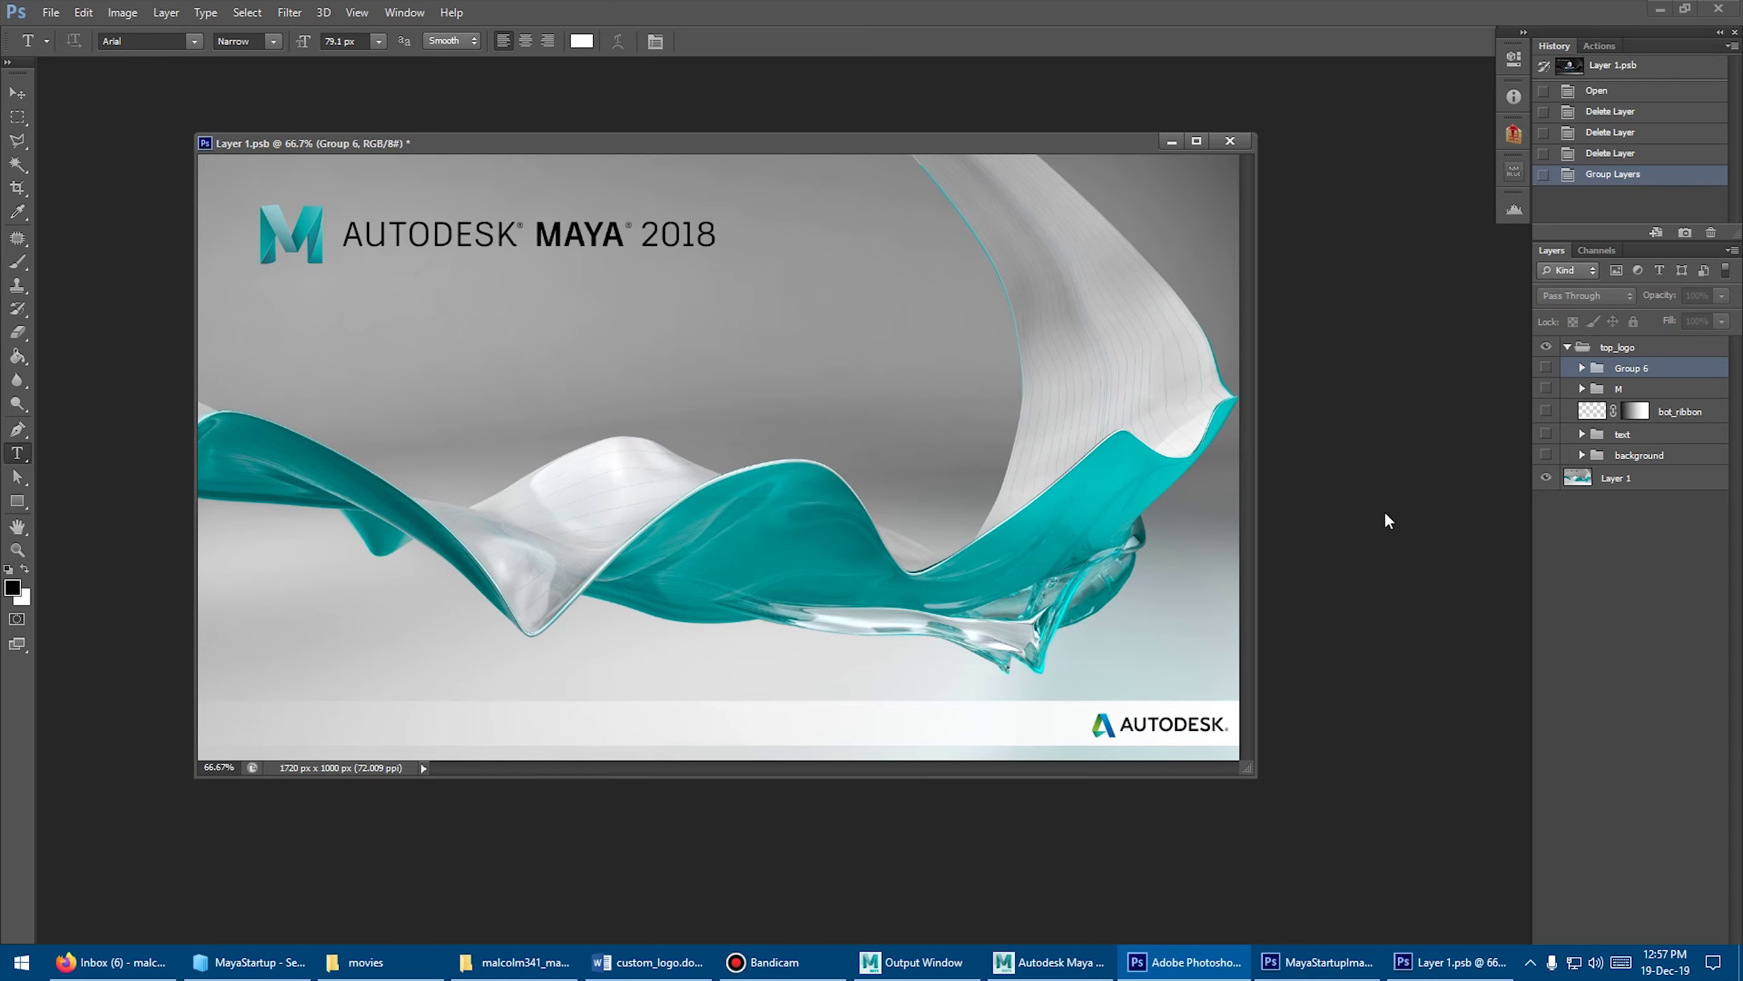
click(1545, 455)
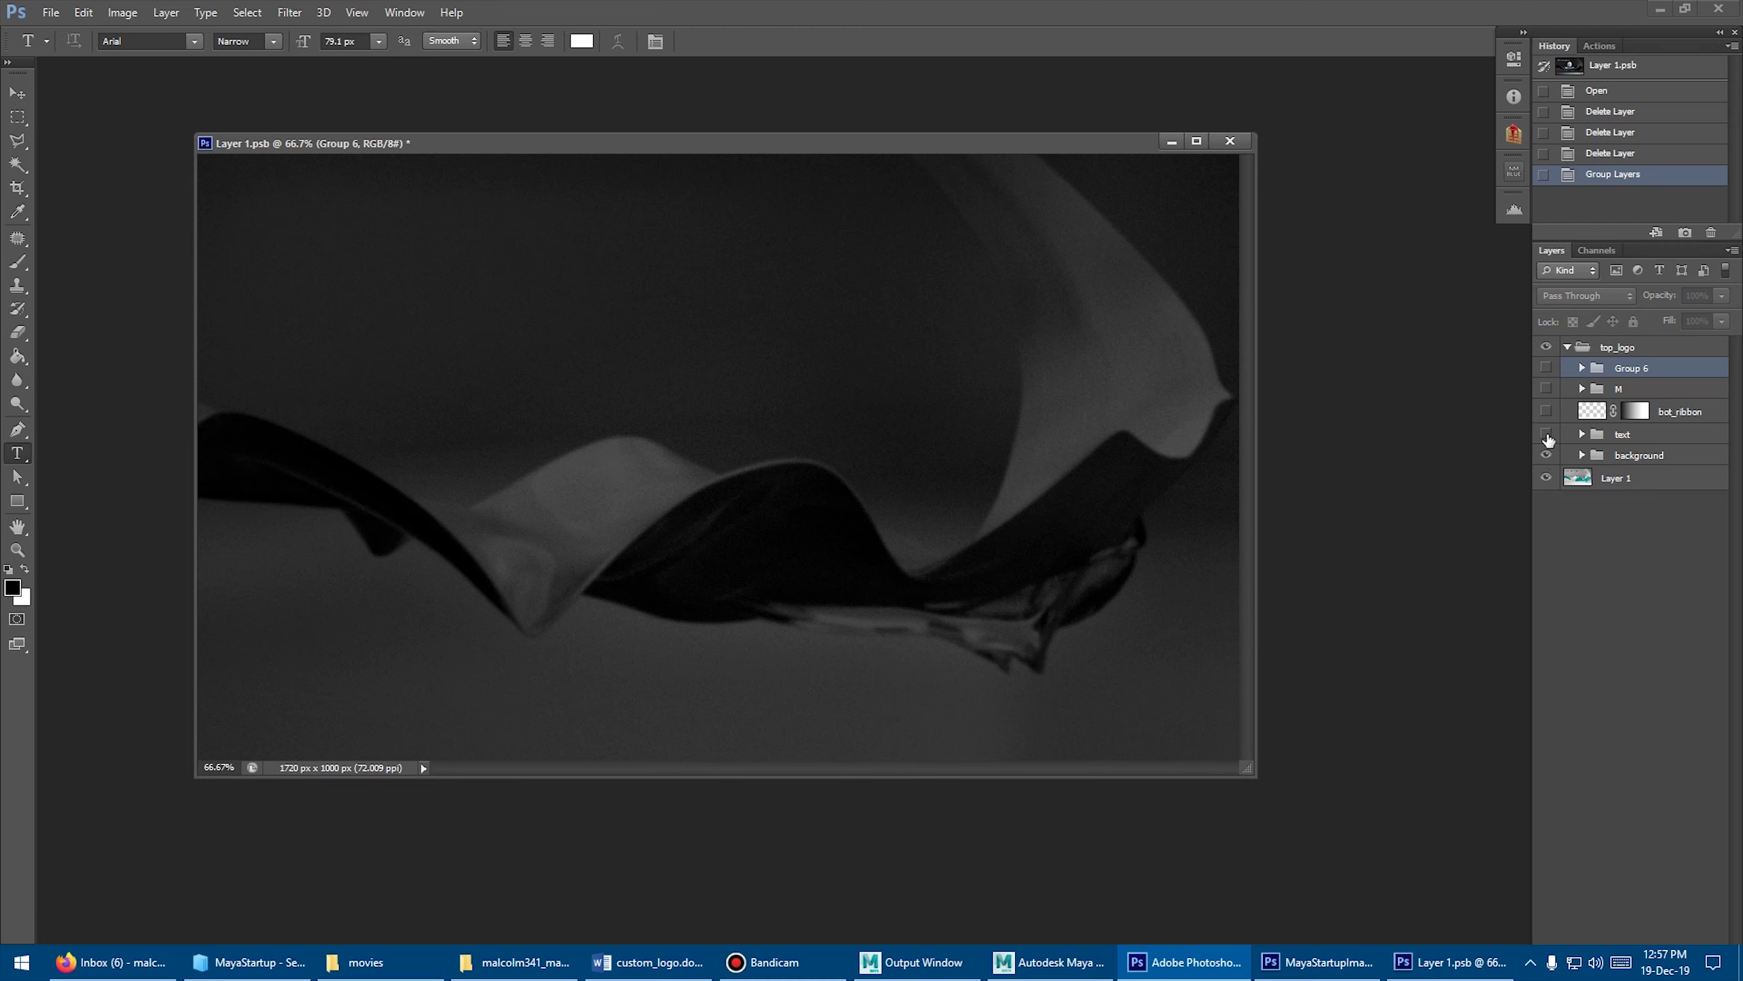
click(1546, 434)
click(1547, 411)
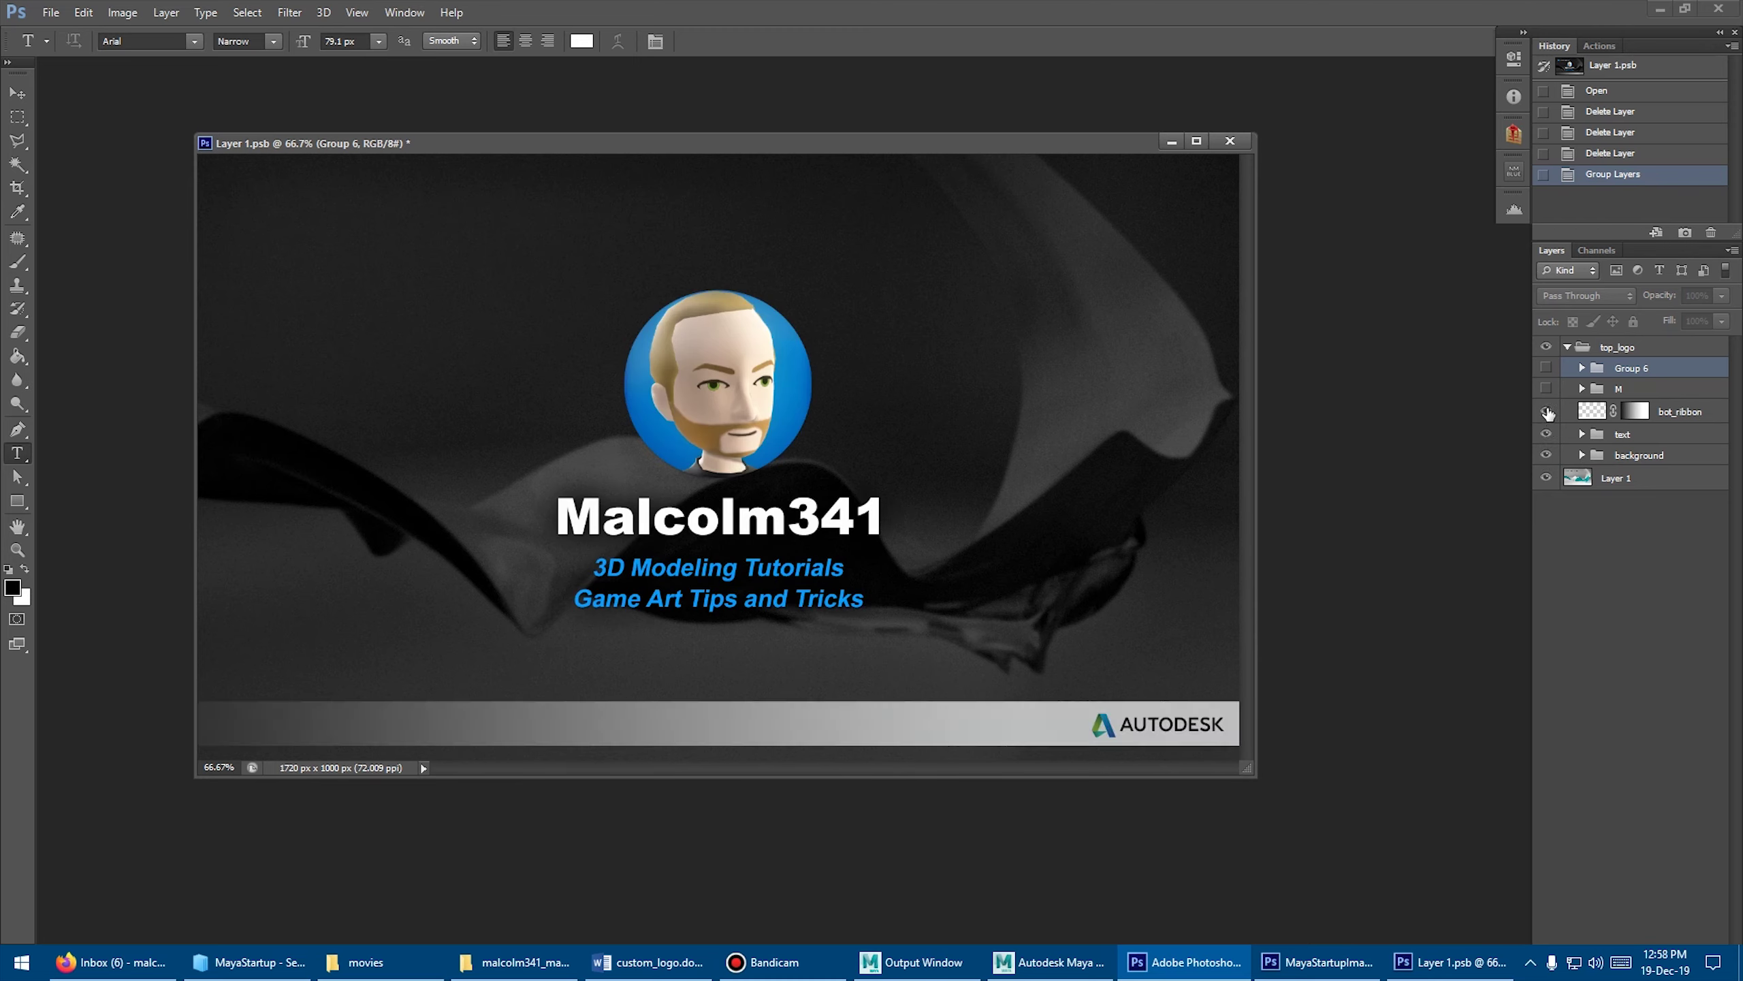
click(1546, 389)
click(1546, 367)
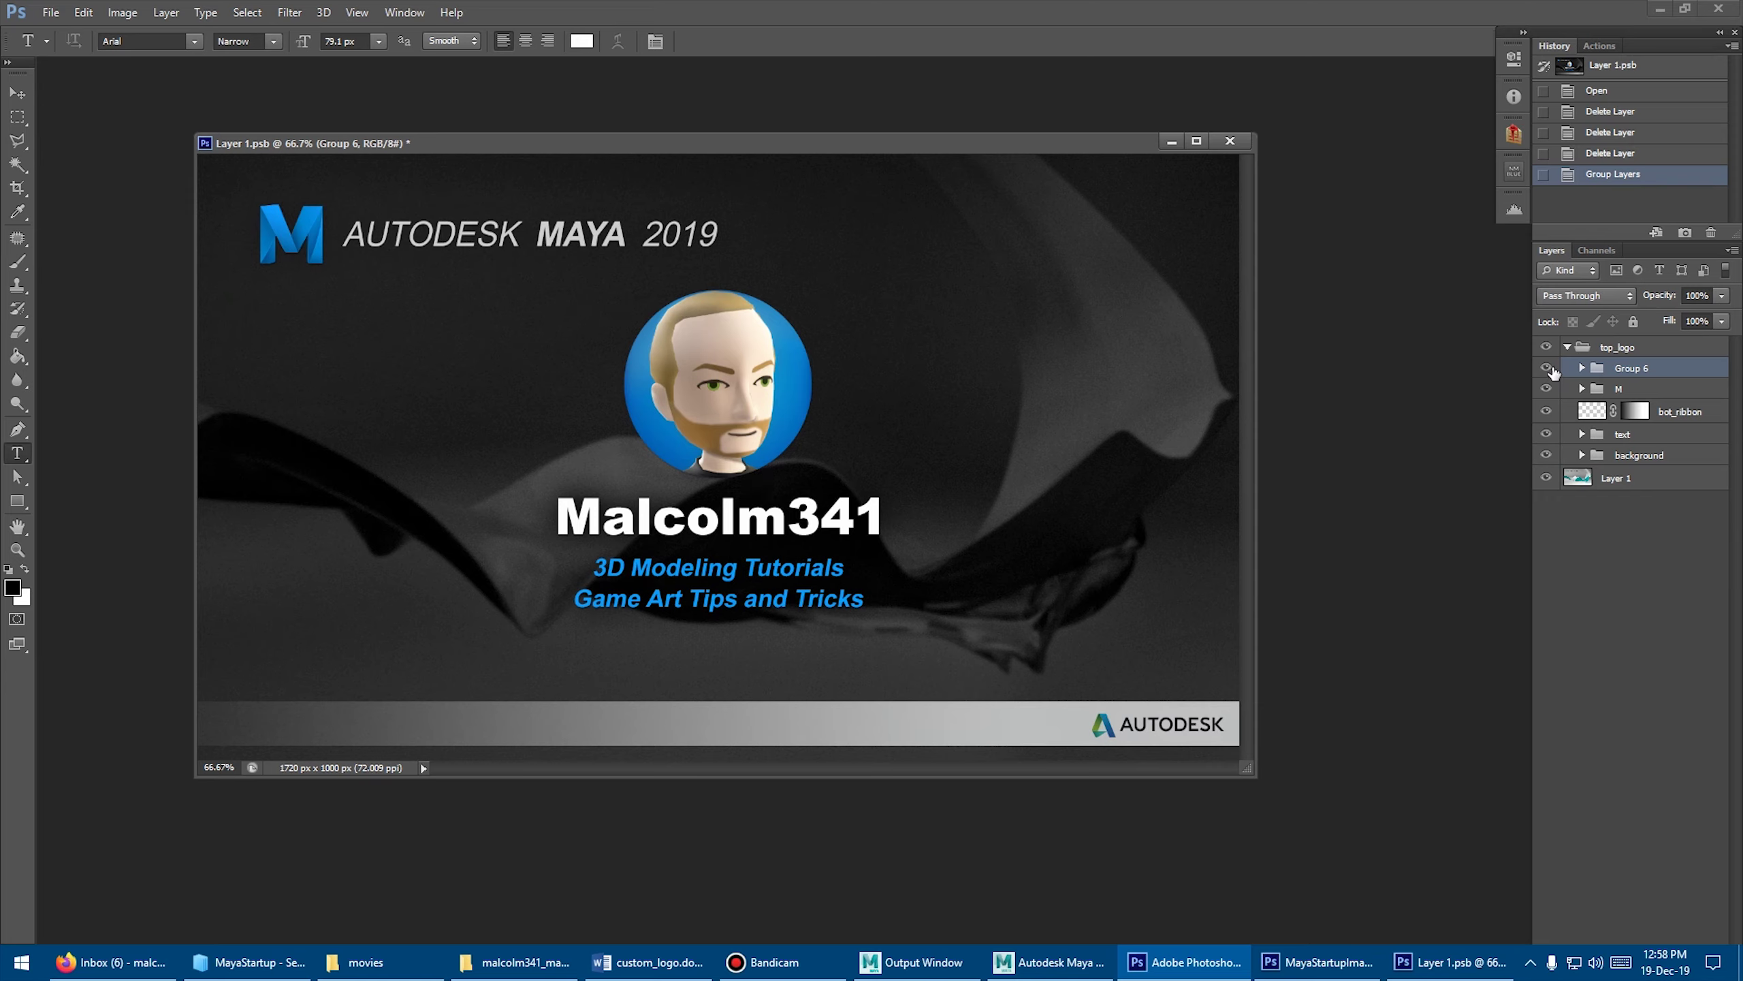
click(1547, 367)
drag(1548, 393, 1548, 459)
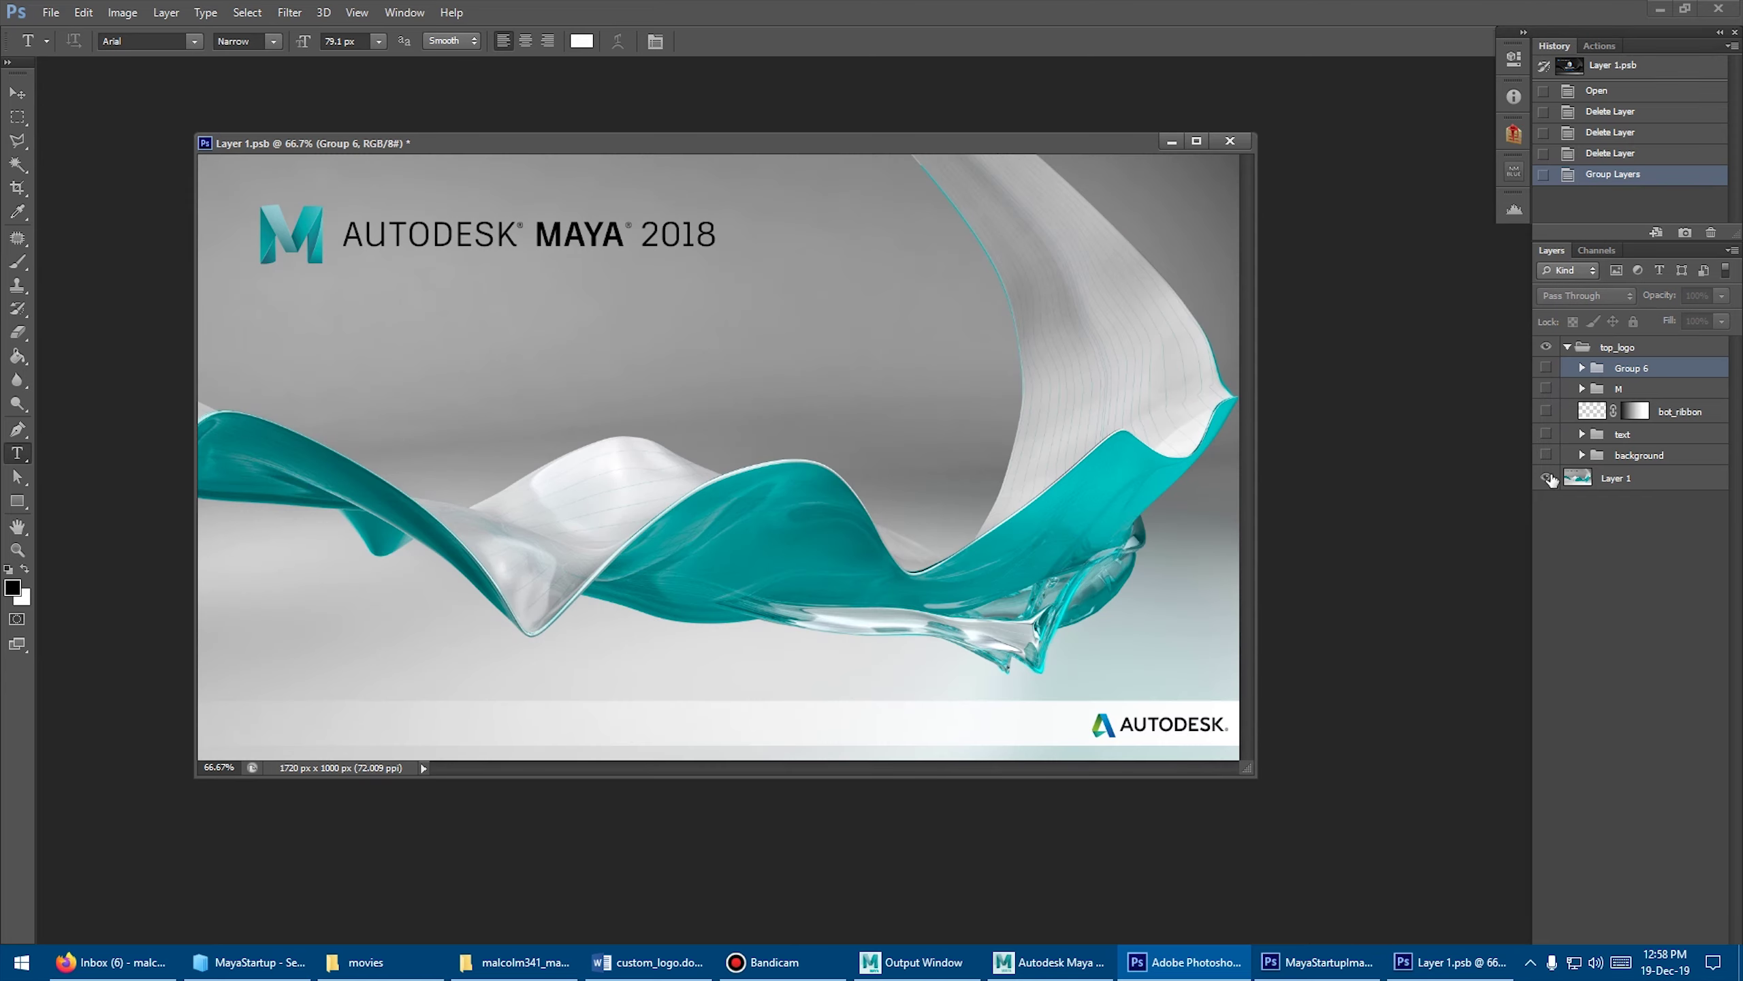